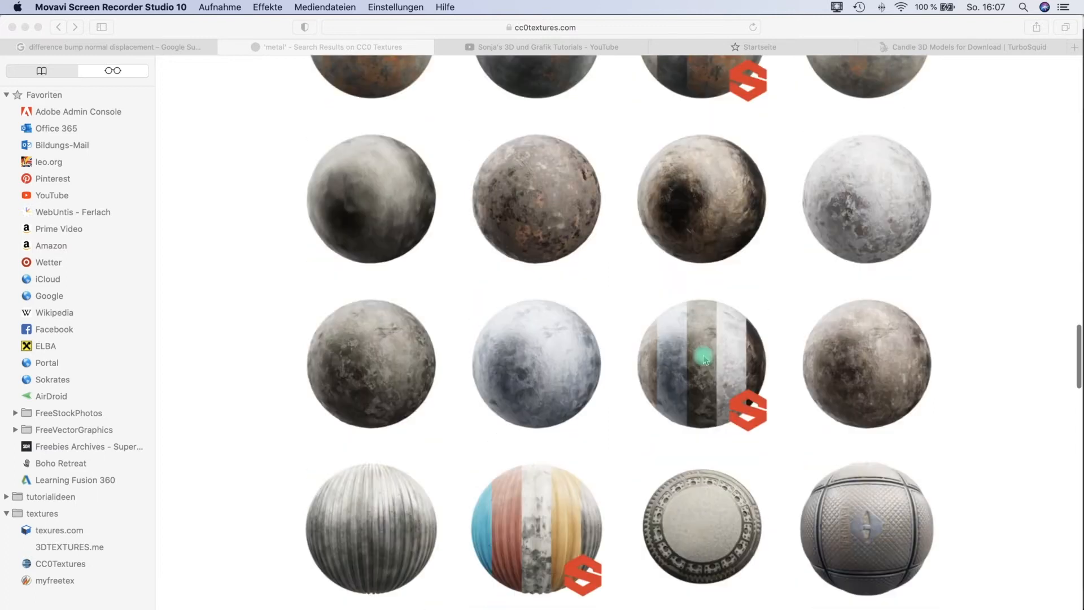
Browse the metal texture search results on CC0 Textures to compare the available materials
scroll(705, 357, down, 5)
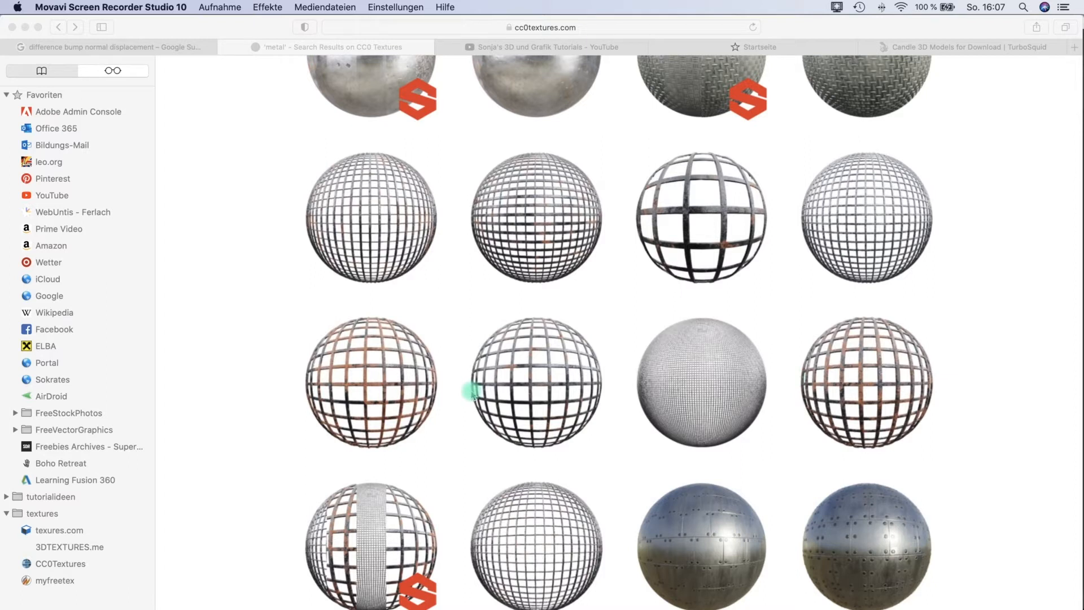
scroll(407, 356, down, 1)
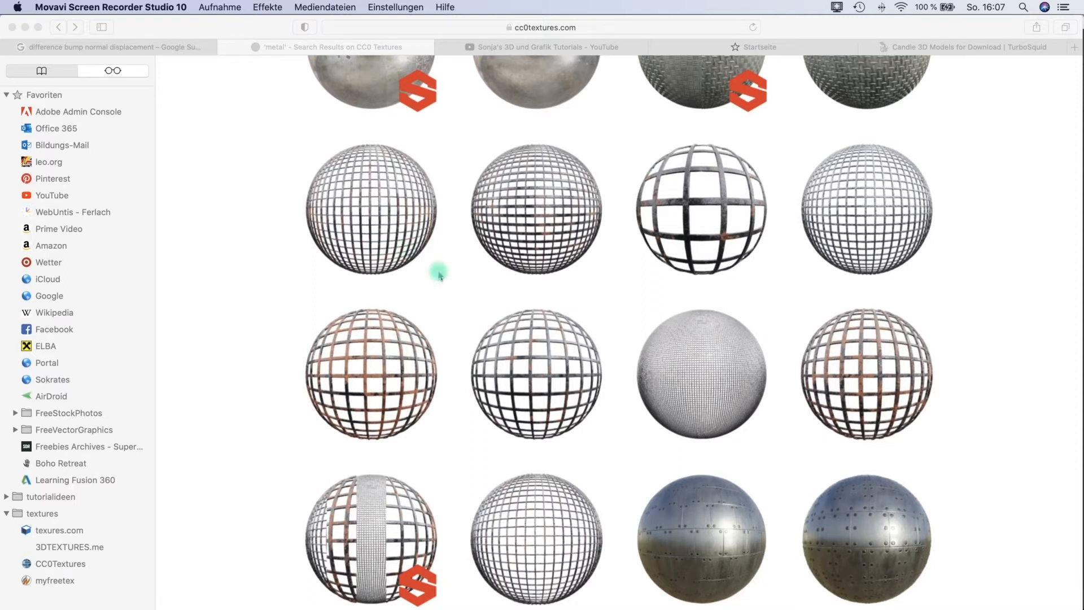
scroll(567, 315, up, 10)
scroll(567, 316, up, 15)
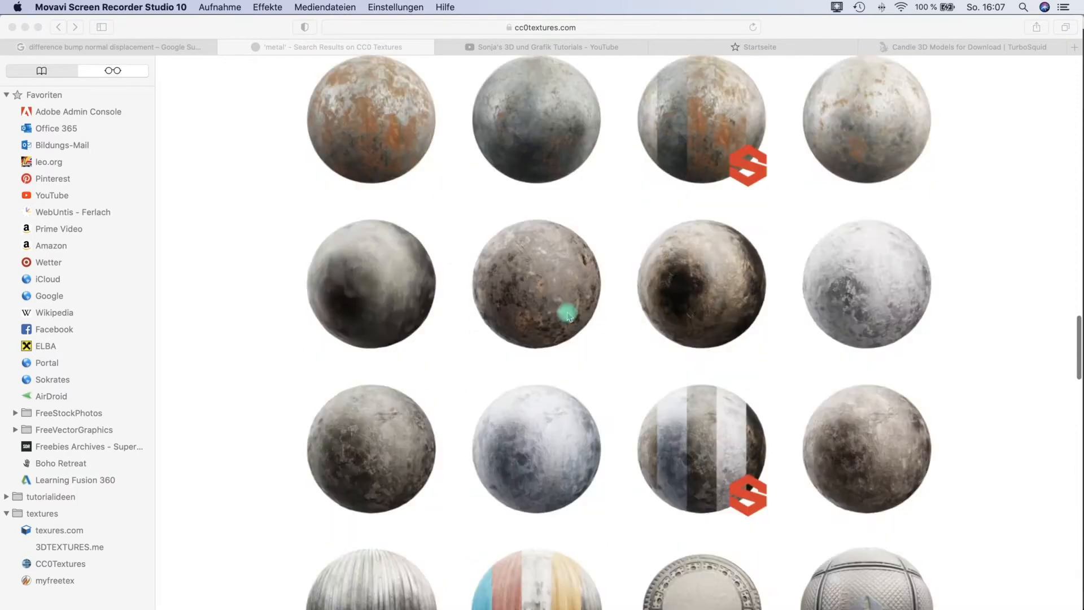
scroll(567, 315, down, 5)
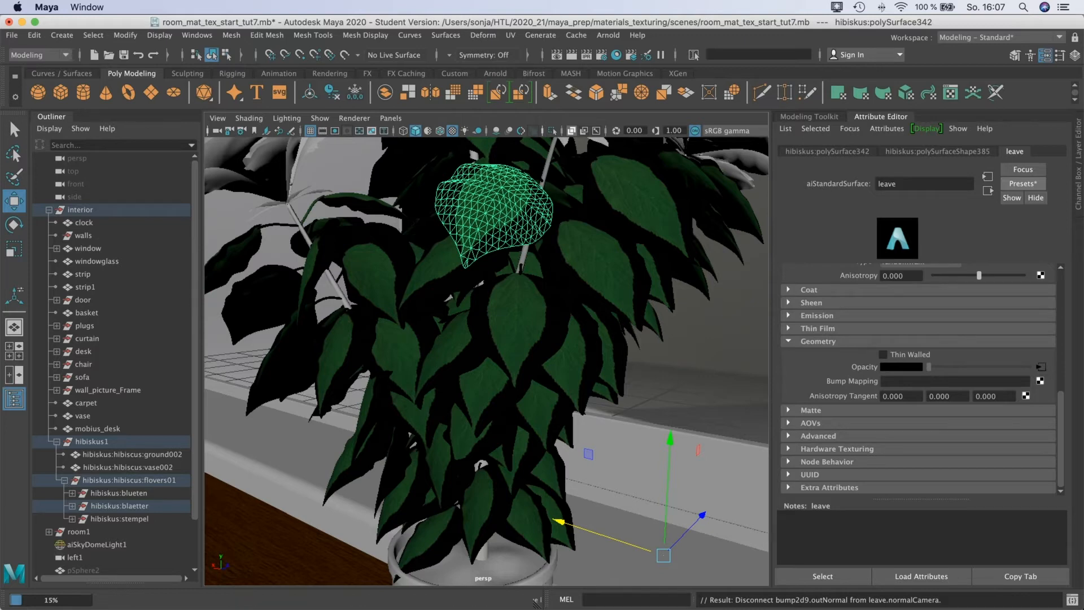
Switch to Finder and preview the flower bump images flowers_b.JPG and flowers_1_b.JPG in the plant folder
key(super+Tab)
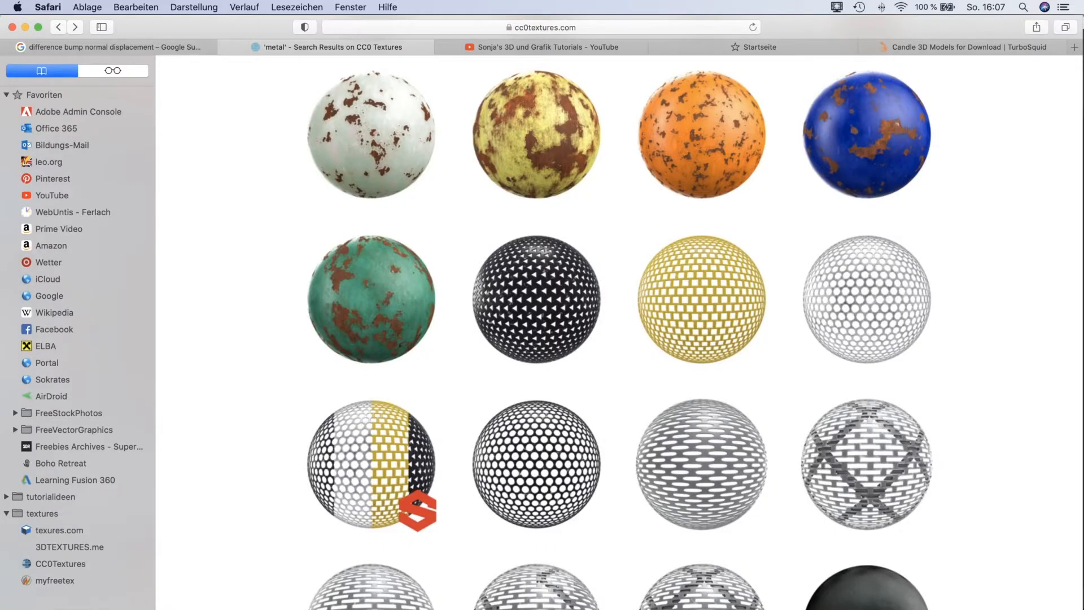
key(super+Tab)
drag(655, 121, 666, 97)
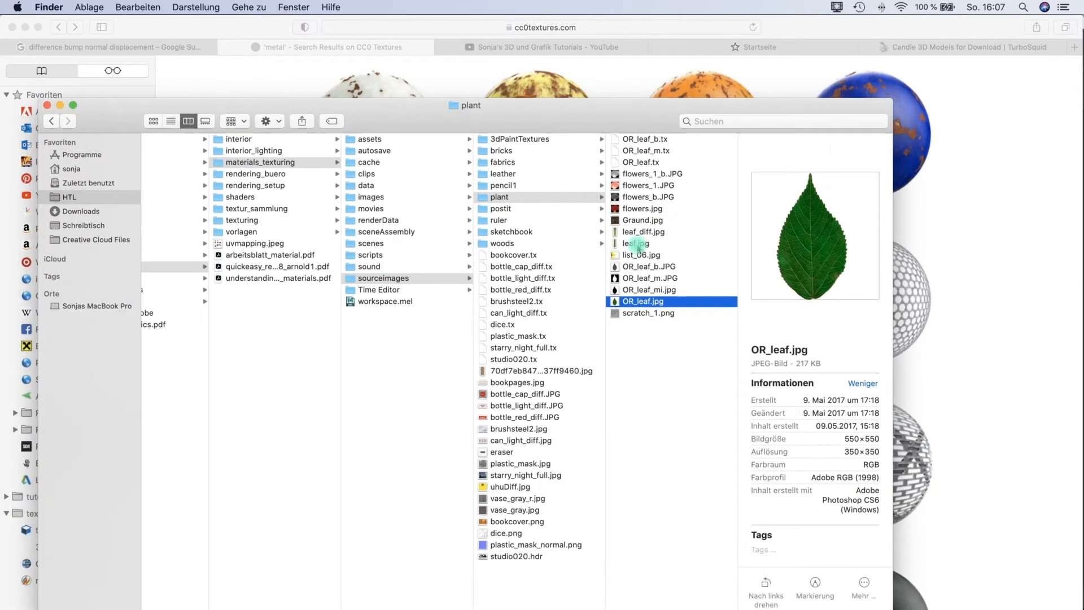
key(Up)
key(Up)
key(Up)
key(Up)
key(Up)
key(Up)
key(Up)
key(Up)
key(Up)
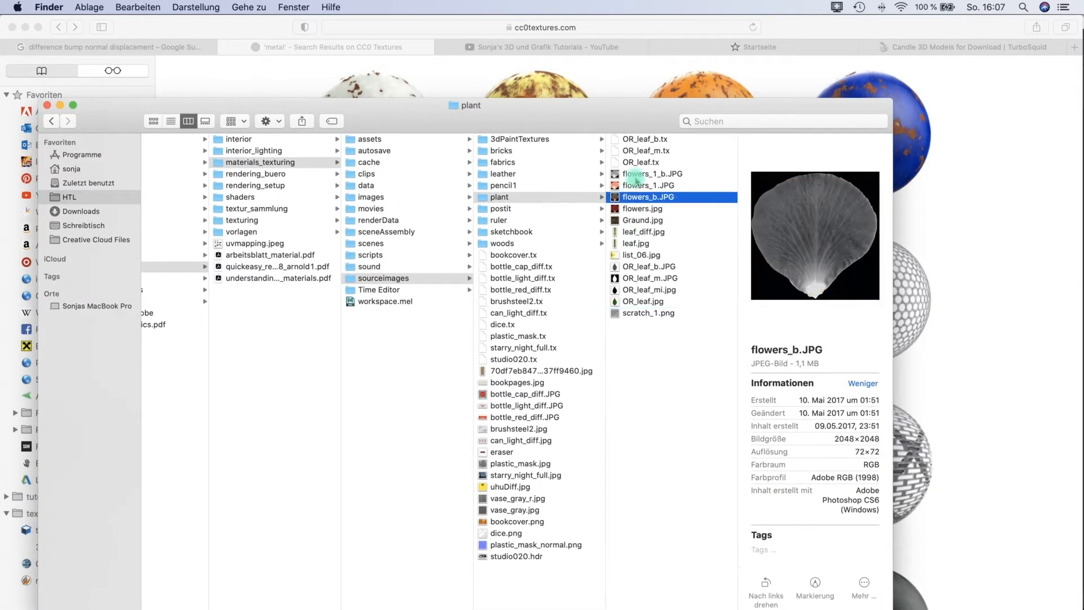
click(637, 175)
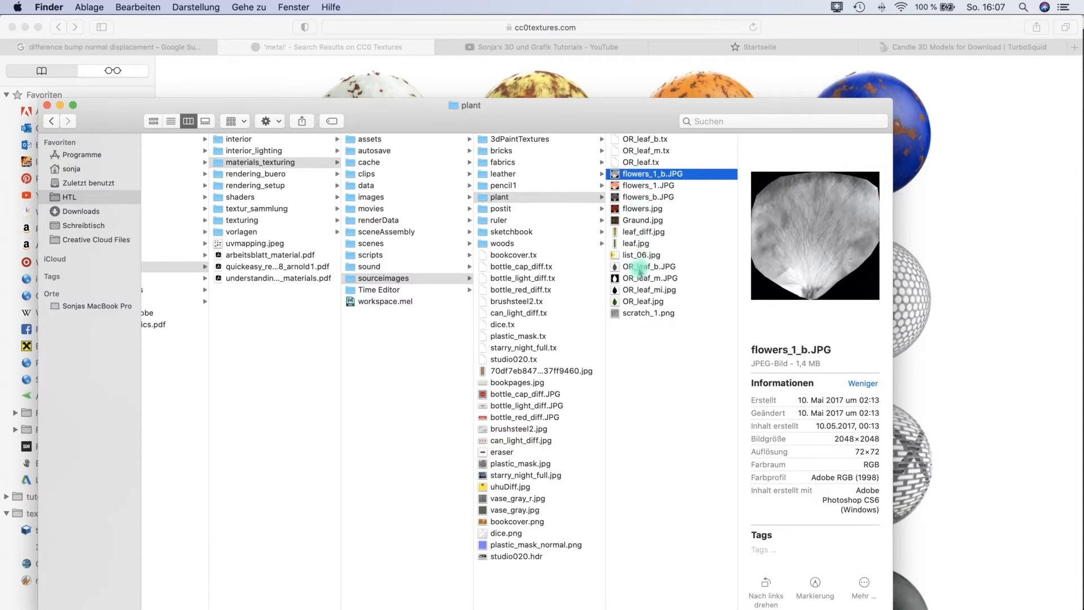
Preview the leaf's color, bump and mask images OR_leaf.jpg, OR_leaf_b.JPG and OR_leaf_m.JPG
click(639, 303)
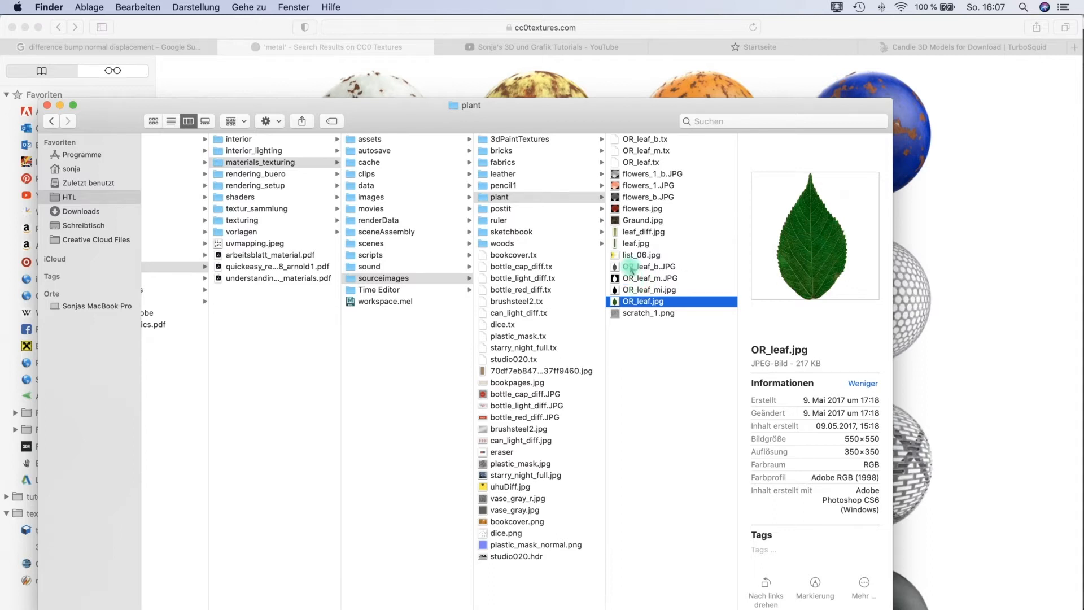
click(631, 267)
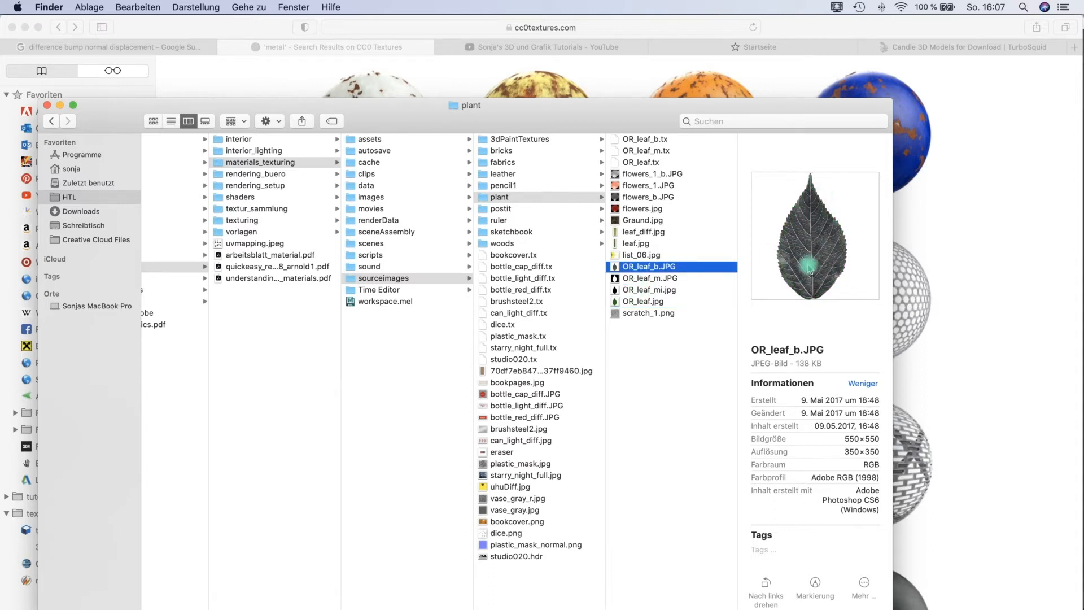
click(654, 279)
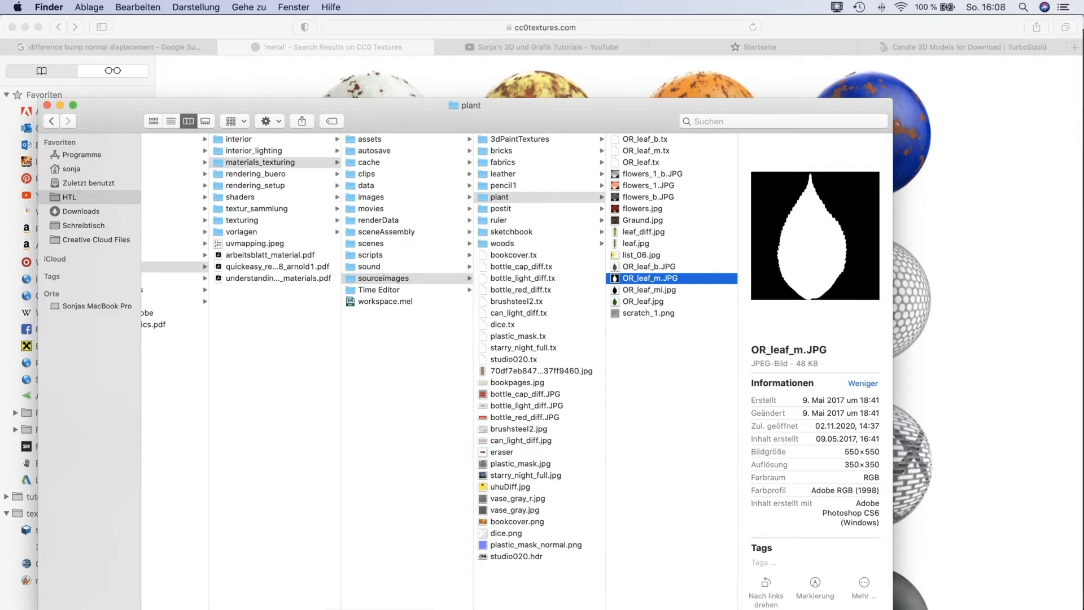
Switch to Maya and review the leave material's base, specular, subsurface and geometry settings
click(226, 609)
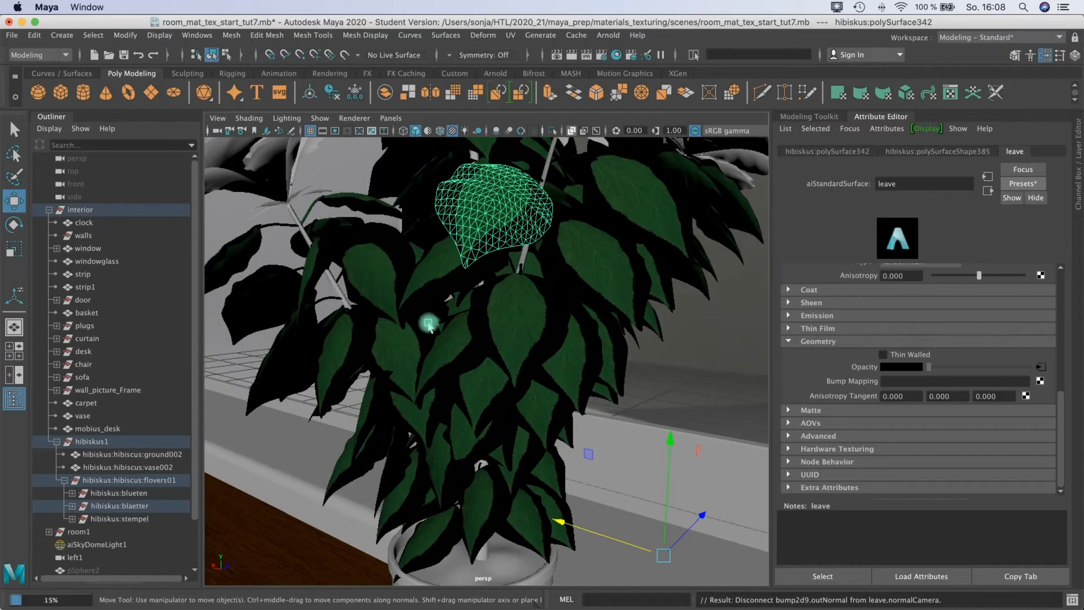
drag(1062, 406, 1059, 263)
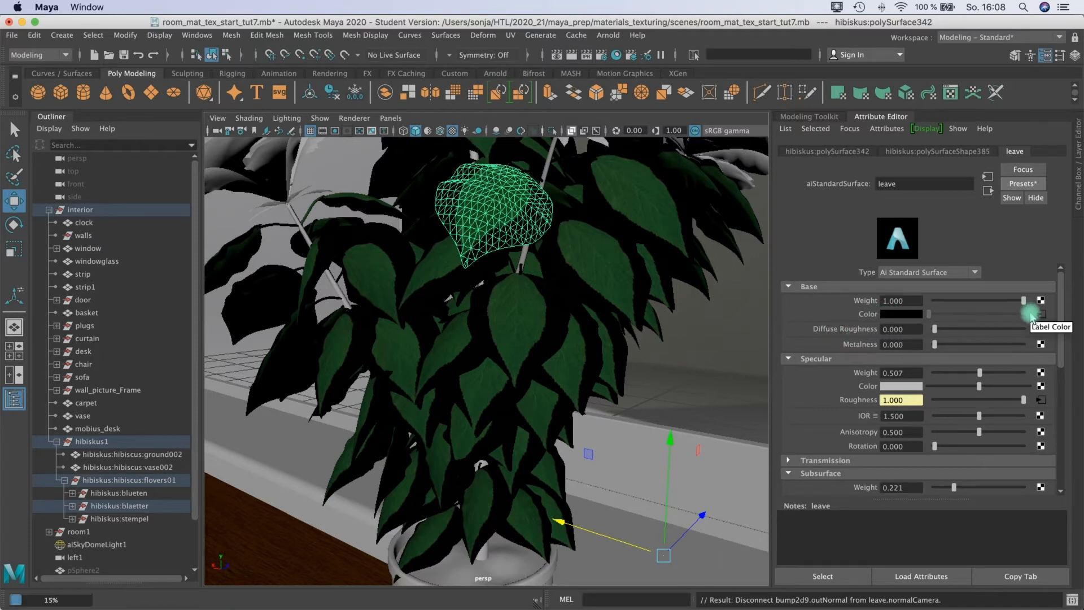
drag(1058, 302, 1060, 320)
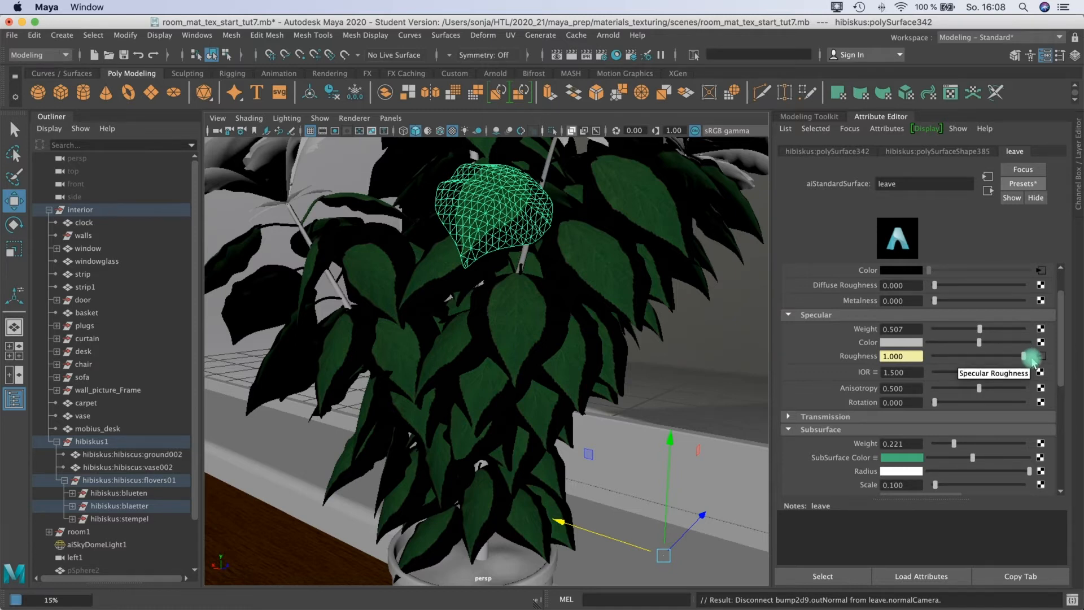
drag(1059, 350, 1064, 397)
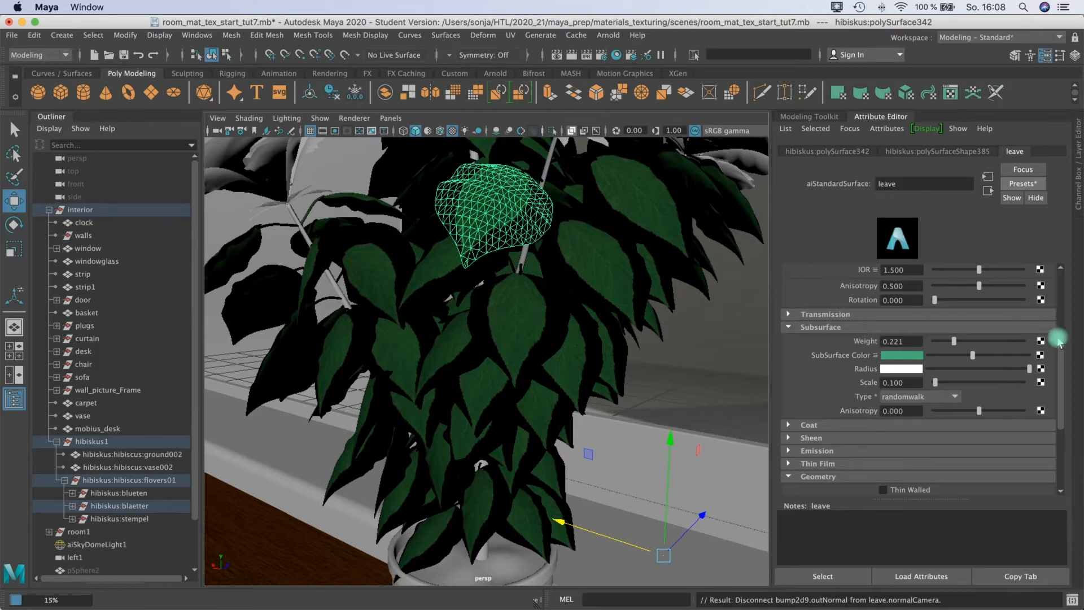
drag(1062, 352, 1051, 388)
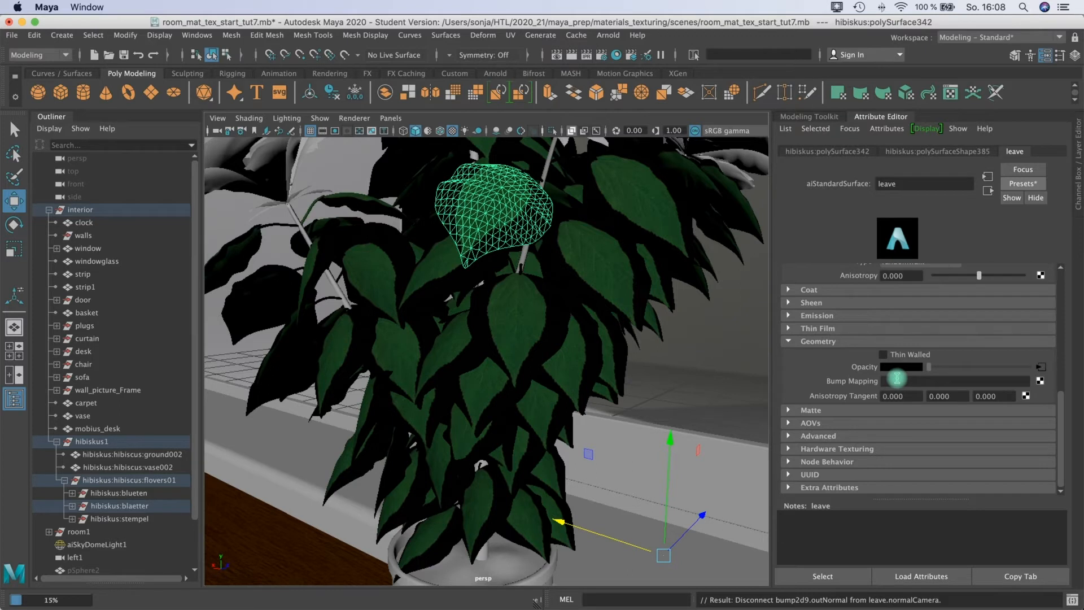
Connect a File texture to the leave material's bump mapping and load OR_leaf_b.JPG from the plant folder
click(1041, 381)
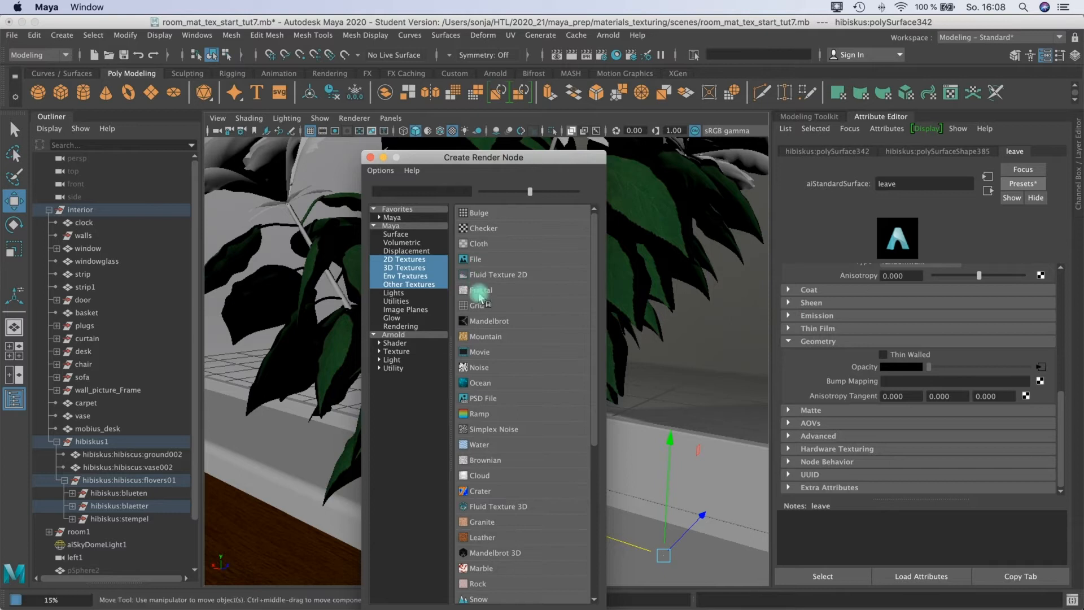
click(476, 260)
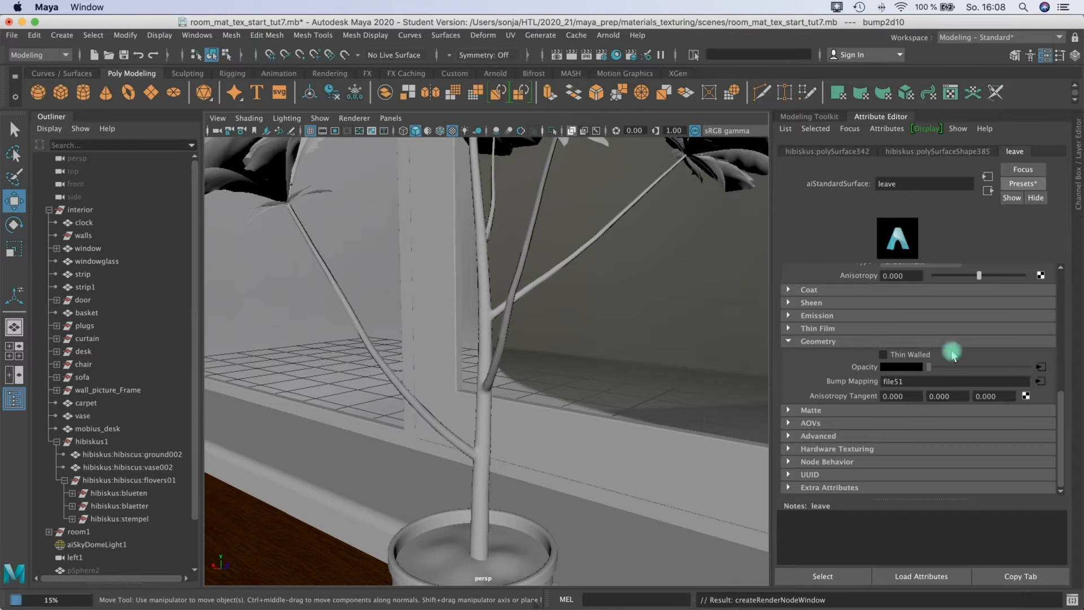
click(1040, 330)
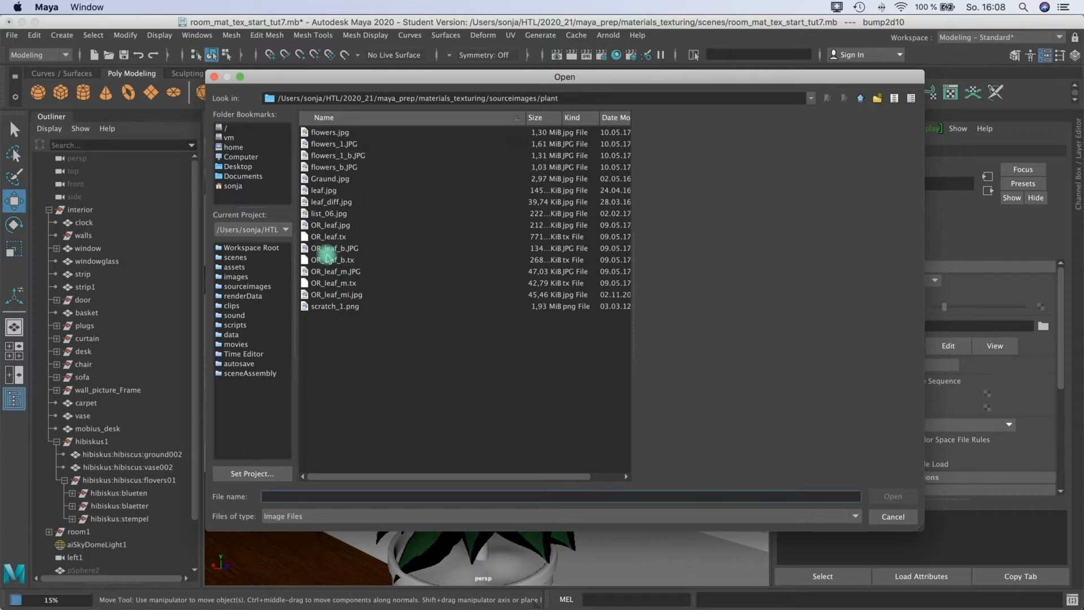
click(335, 249)
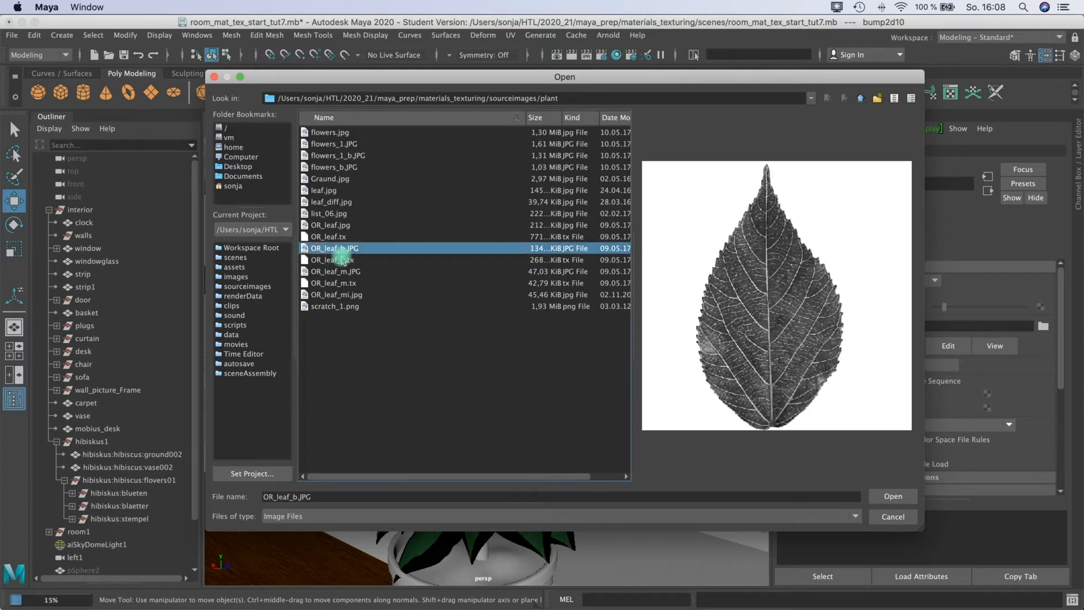
click(898, 497)
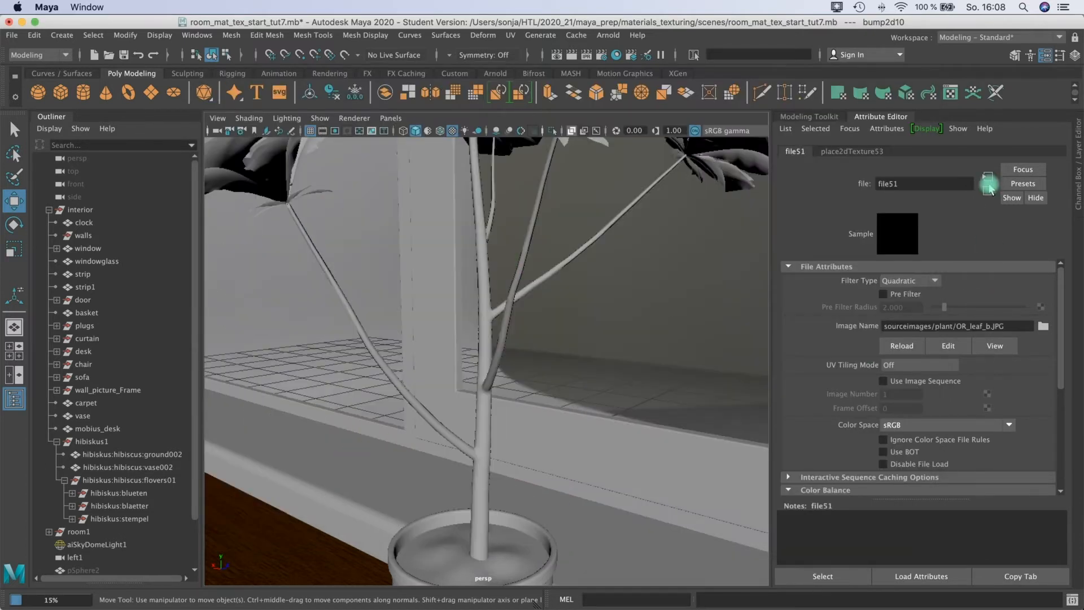
Set the bump depth of the leaf's bump node to -0.1
click(988, 186)
click(909, 295)
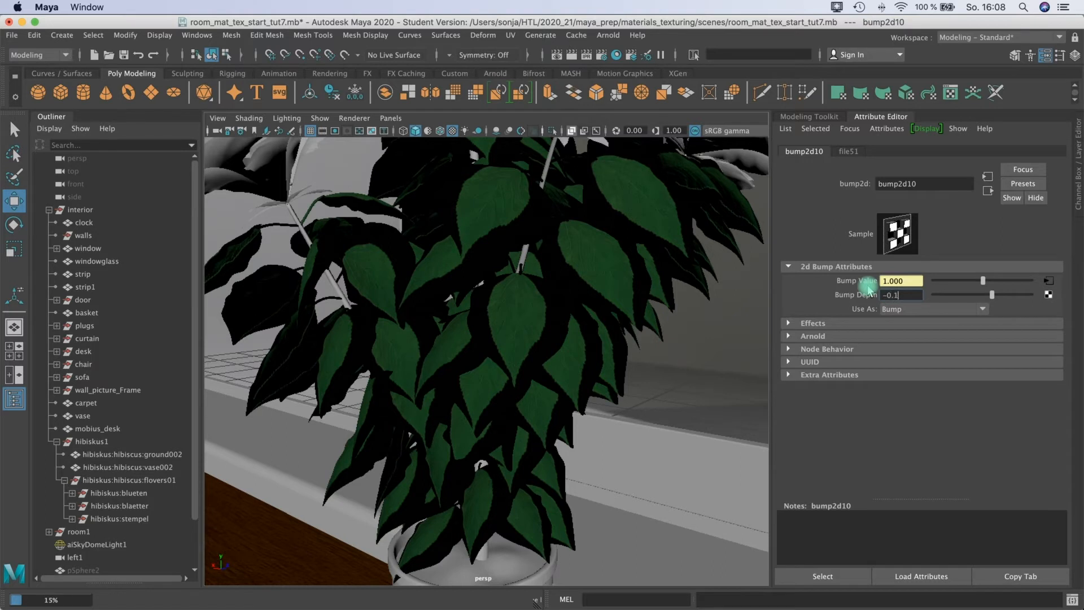
text(-0.1)
key(Return)
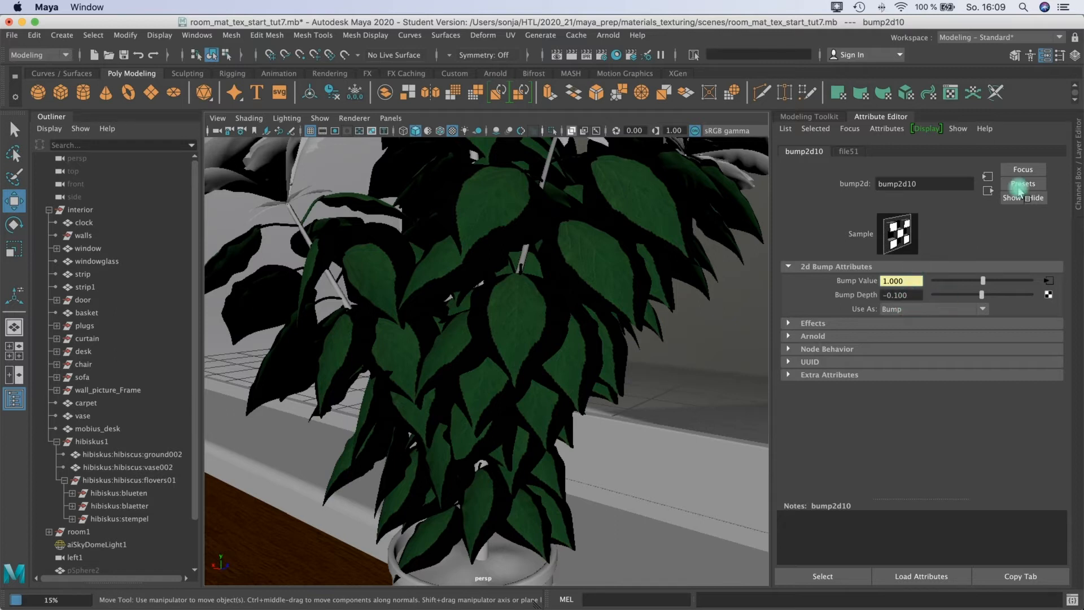
Return to the leave material, break the texture connection on its opacity and raise the opacity to full white
click(988, 190)
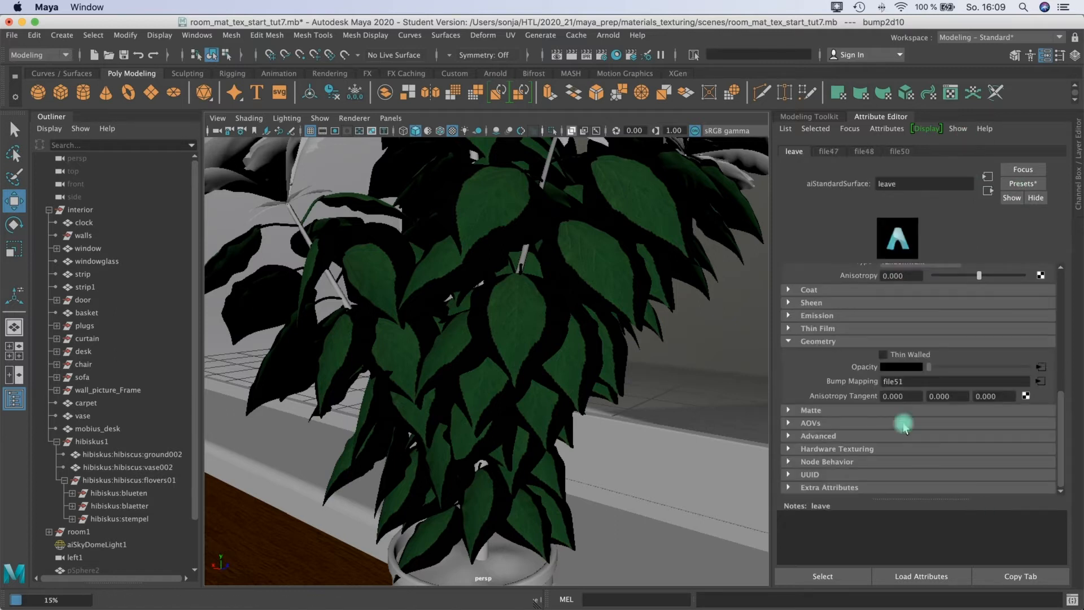
right_click(861, 368)
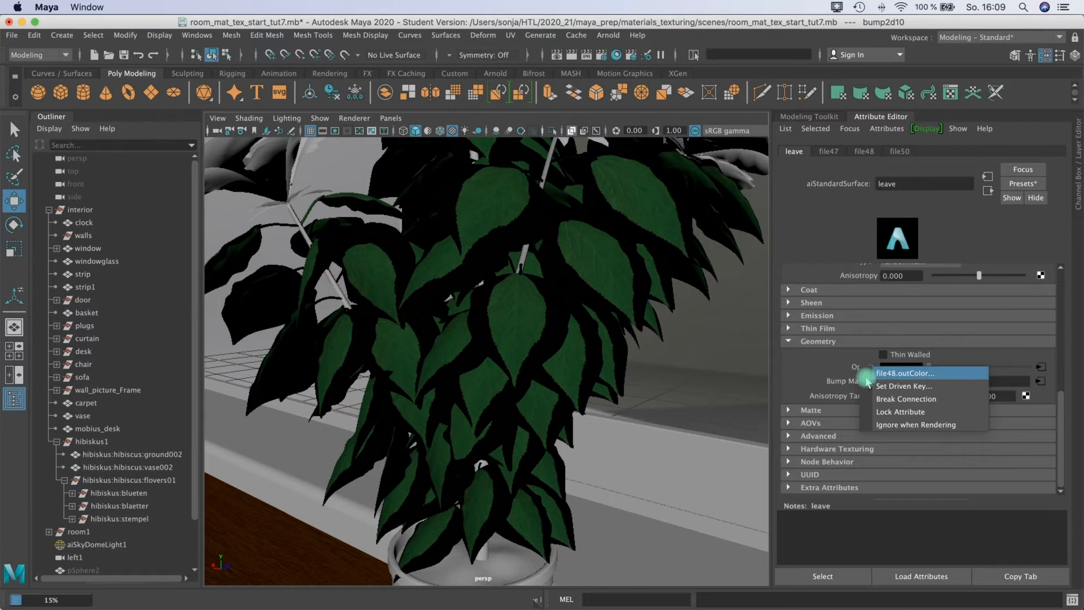
click(873, 398)
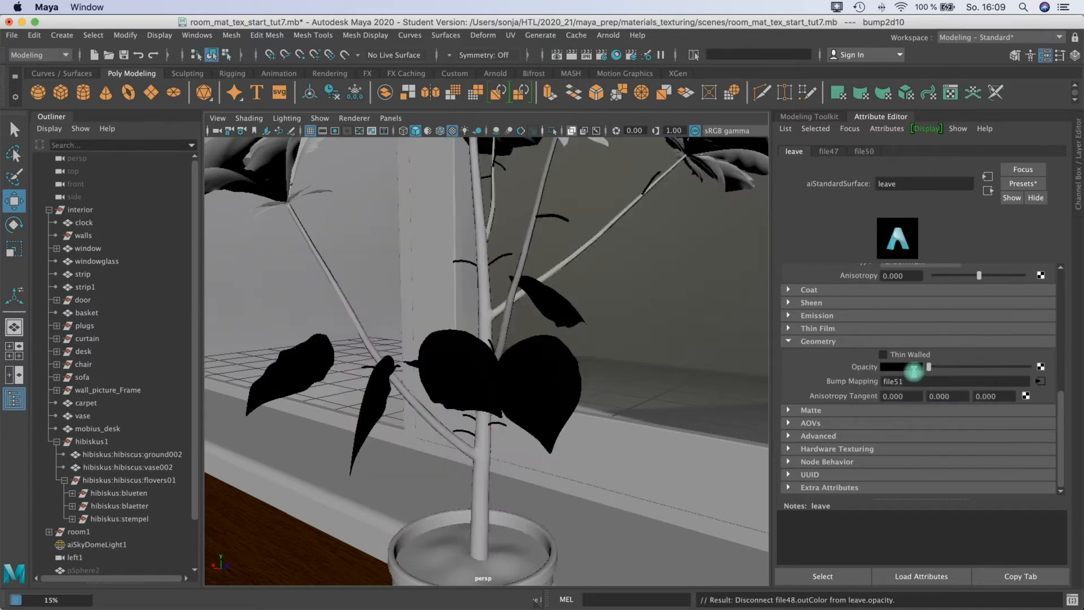
drag(929, 367, 984, 367)
drag(1052, 364, 1028, 363)
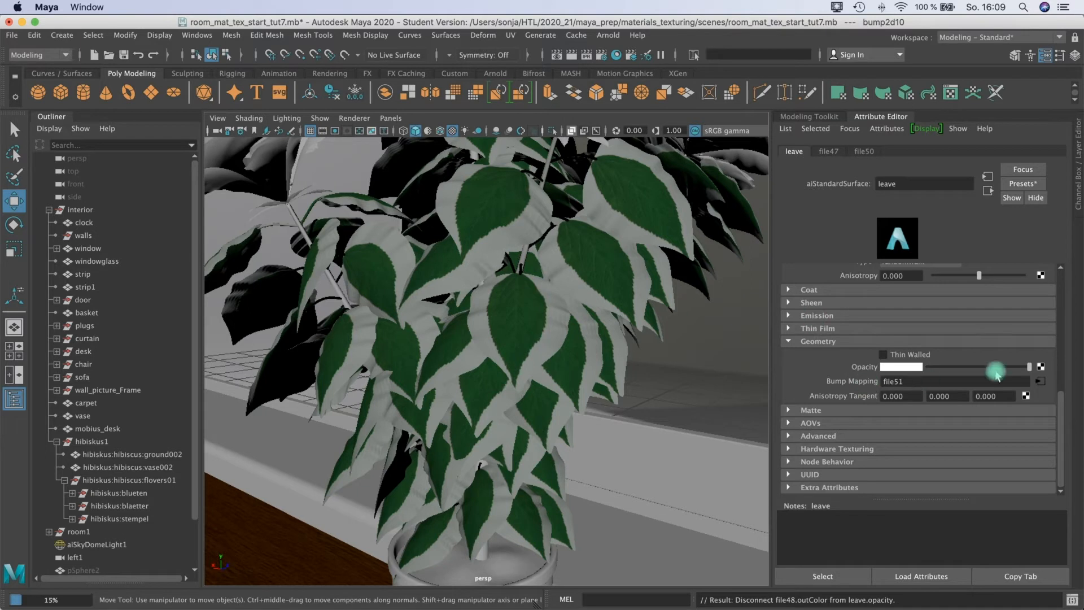
Connect a new File texture to the leave material's opacity and load the mask image OR_leaf_m.JPG
click(1041, 367)
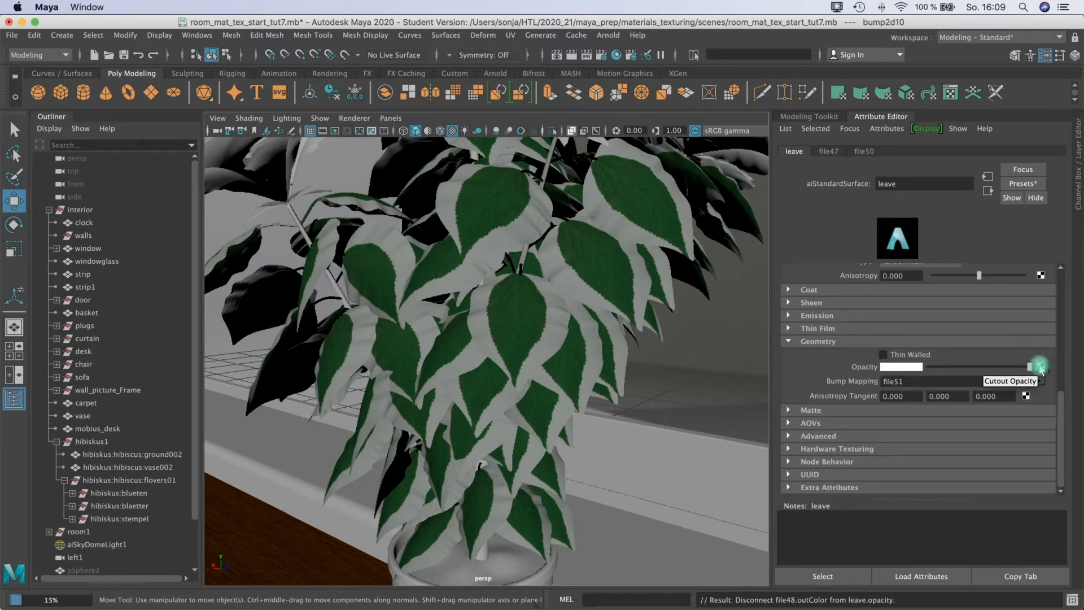
click(475, 261)
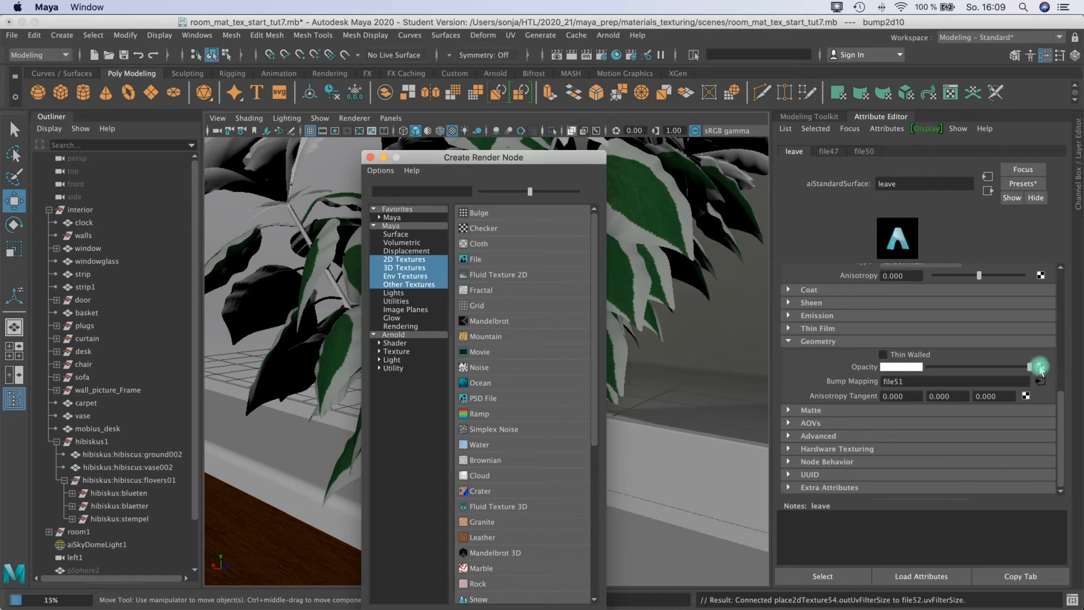
click(1043, 374)
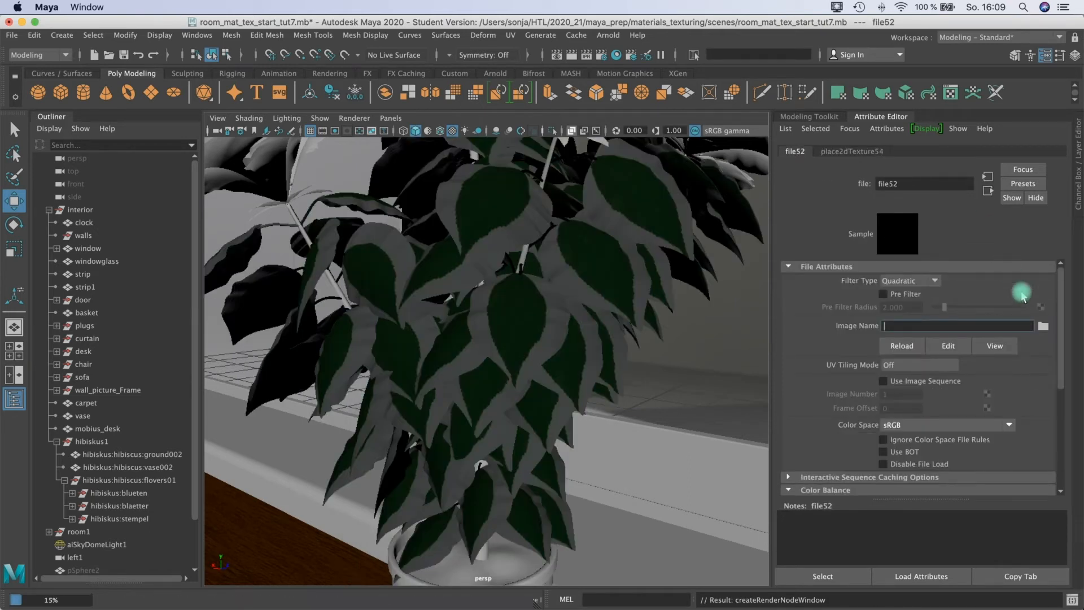
click(1044, 326)
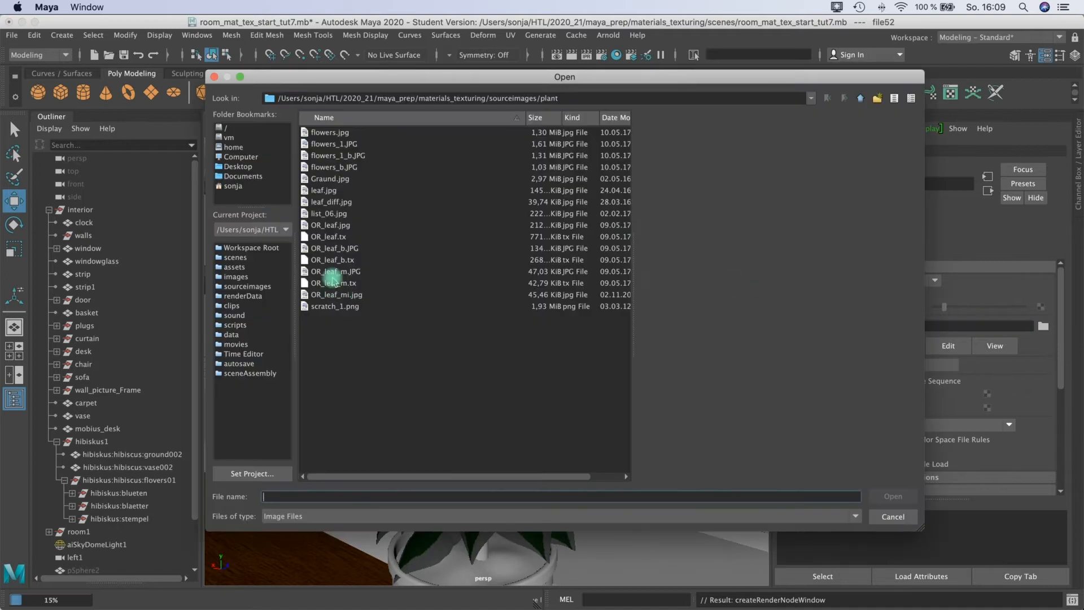
click(331, 272)
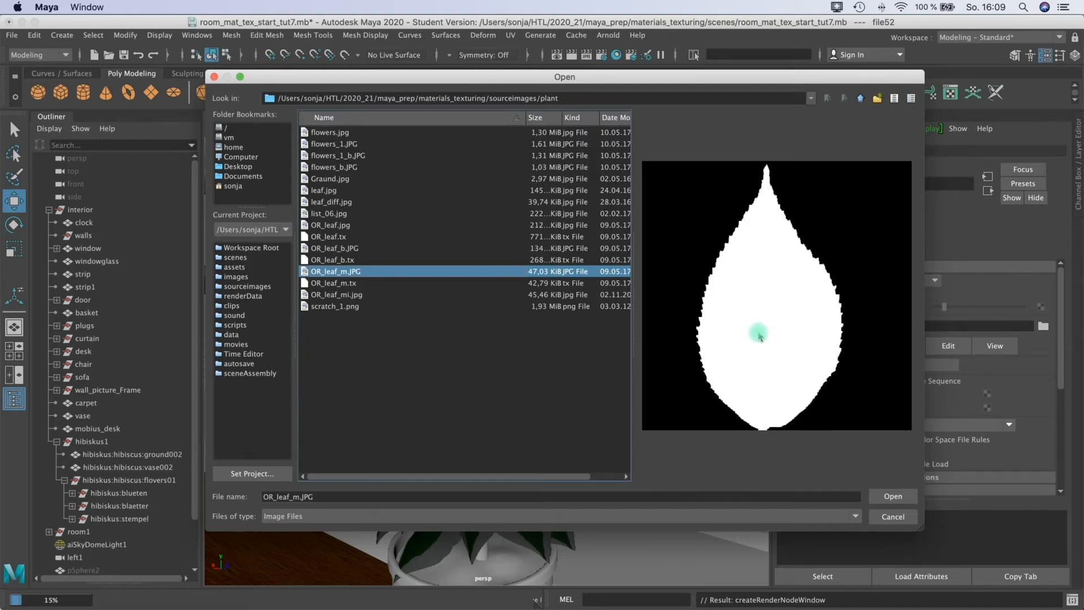
click(889, 501)
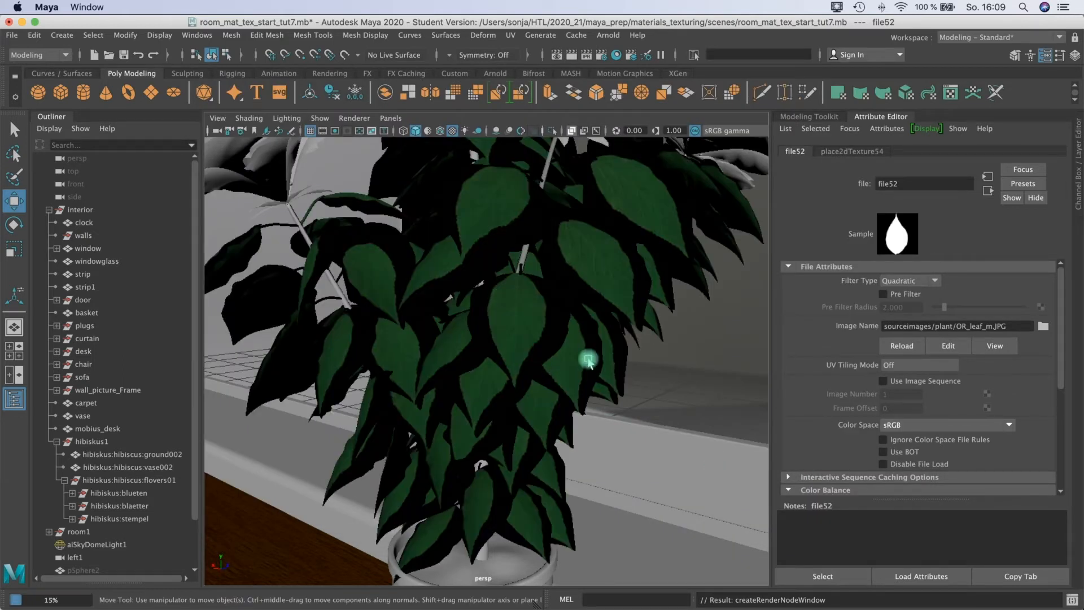
Select a leaf in the middle of the plant and enable Thin Walled on its leave material
click(495, 307)
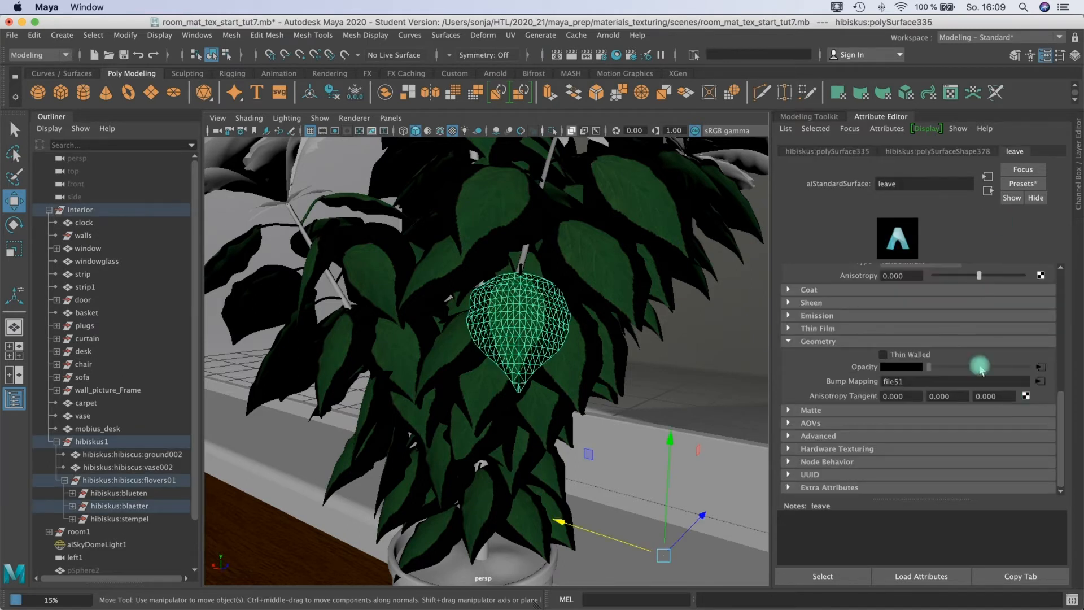
click(881, 355)
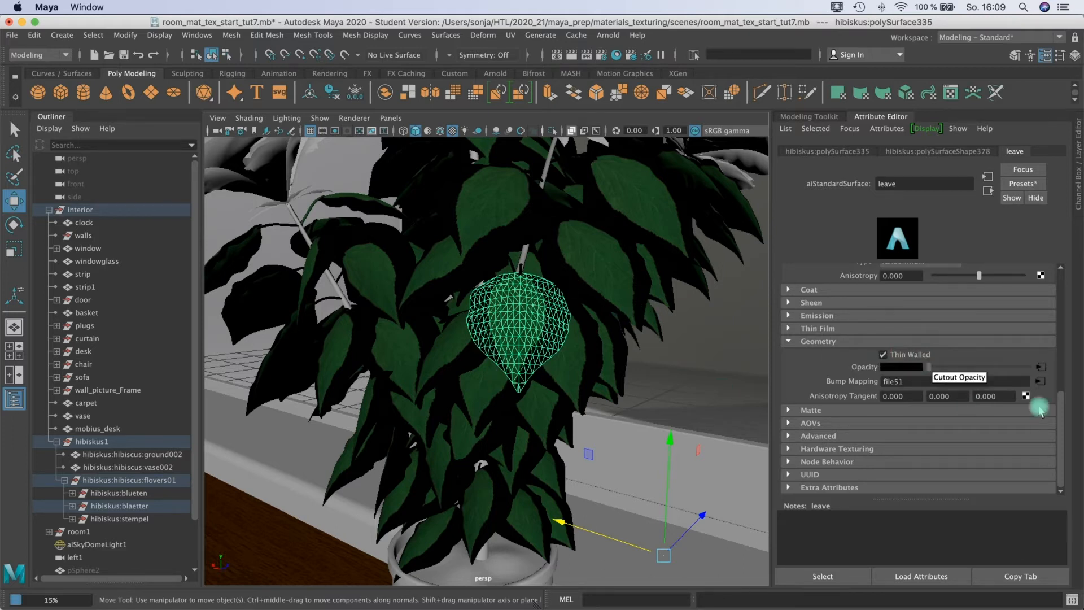
Show the Transmission attributes of the leave material and set the transmission weight to 0.015
drag(1062, 405, 1061, 396)
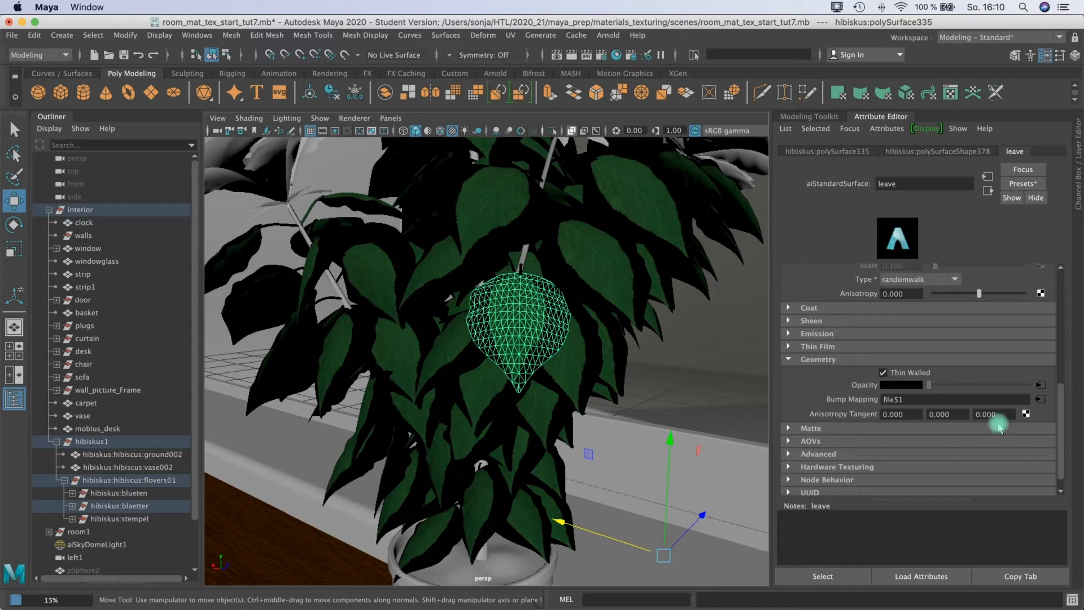
drag(1059, 403, 1055, 346)
click(790, 320)
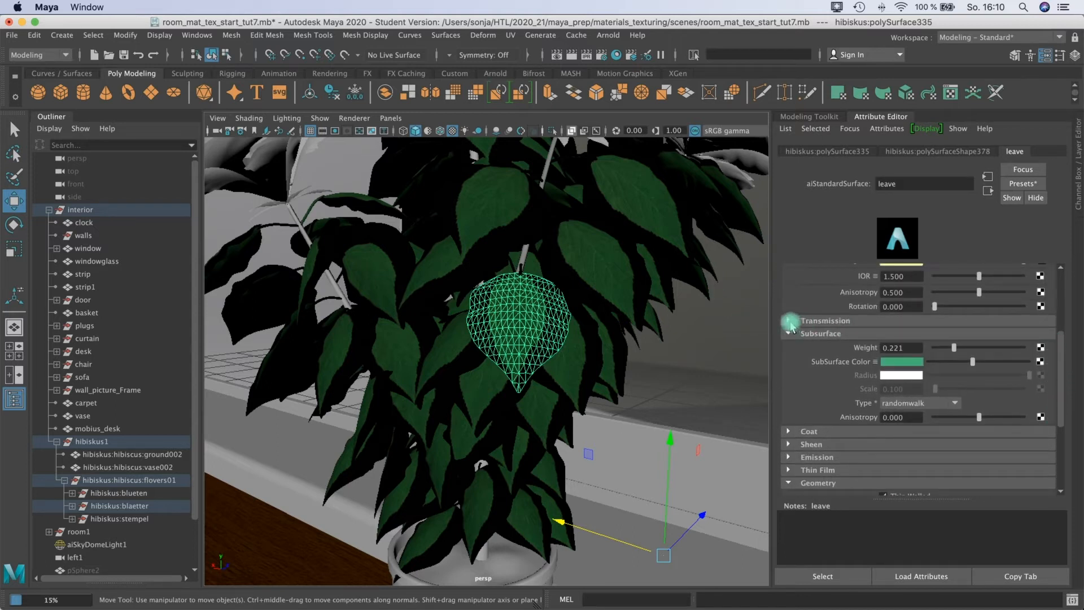
click(789, 321)
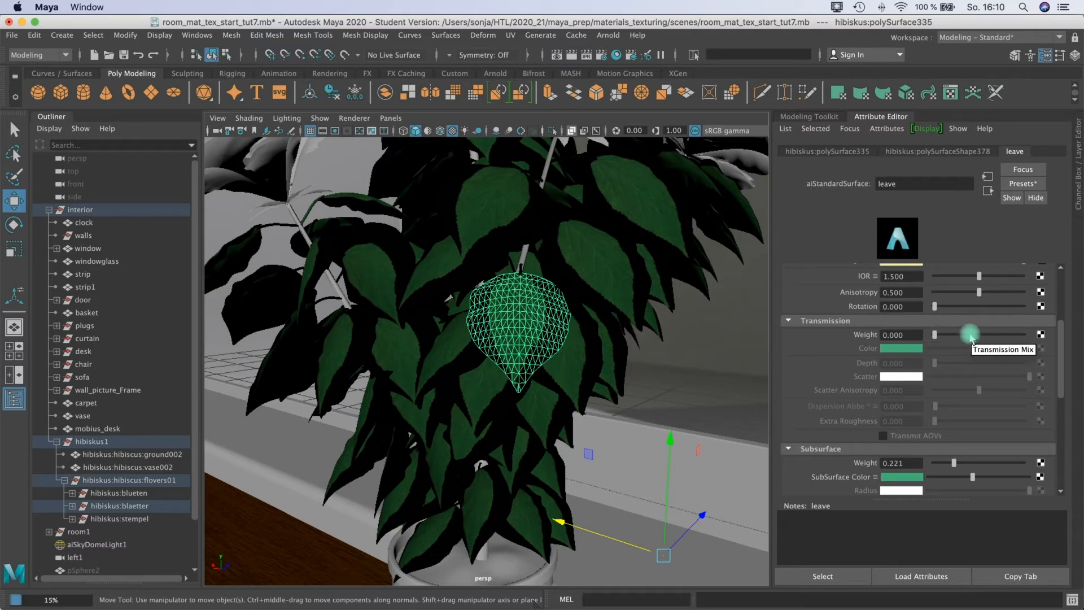
drag(936, 334, 930, 335)
drag(934, 337, 936, 336)
click(878, 336)
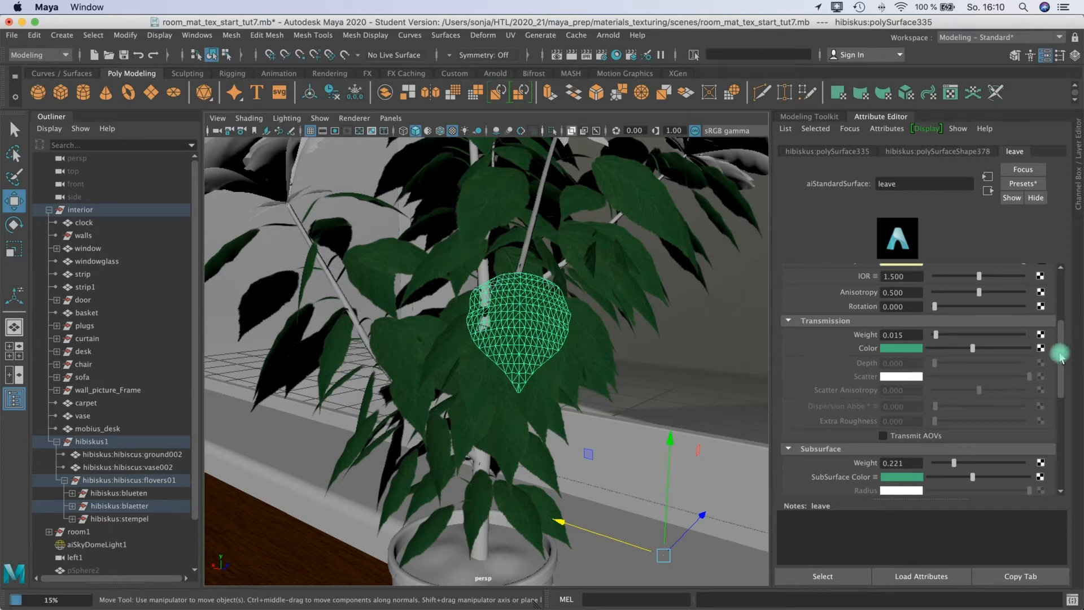
Open the Render View and compare the stored leaf renders with each other
scroll(1051, 389, down, 5)
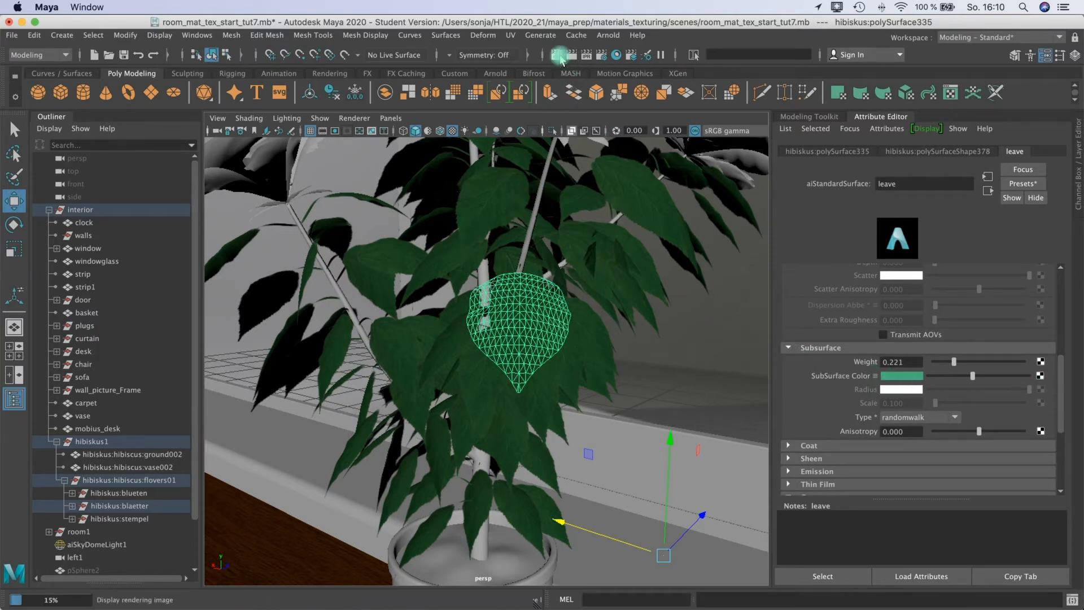
click(557, 55)
drag(395, 271, 393, 132)
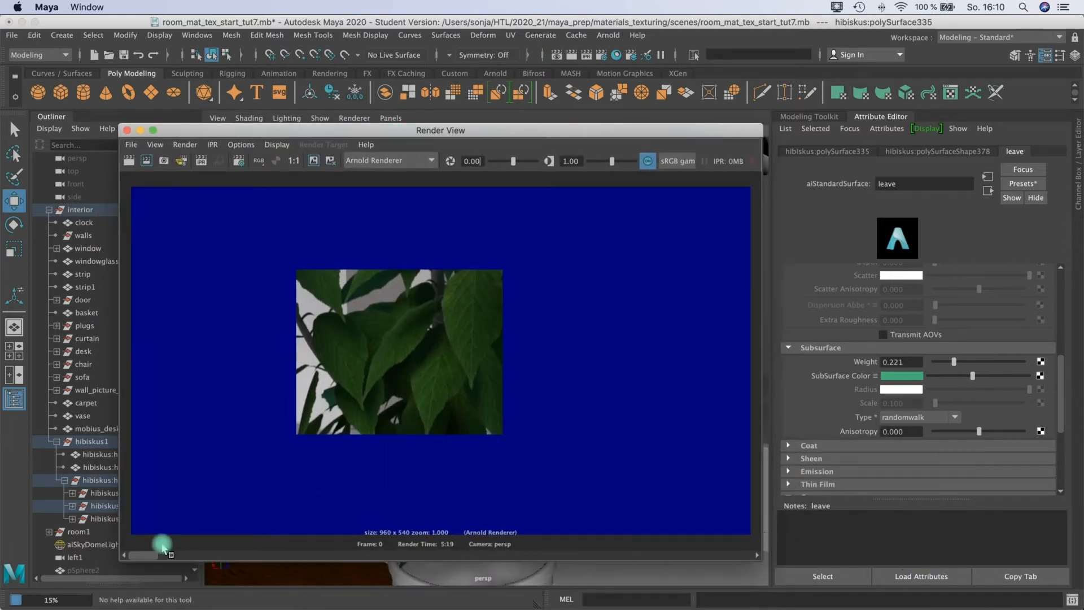
drag(148, 557, 174, 557)
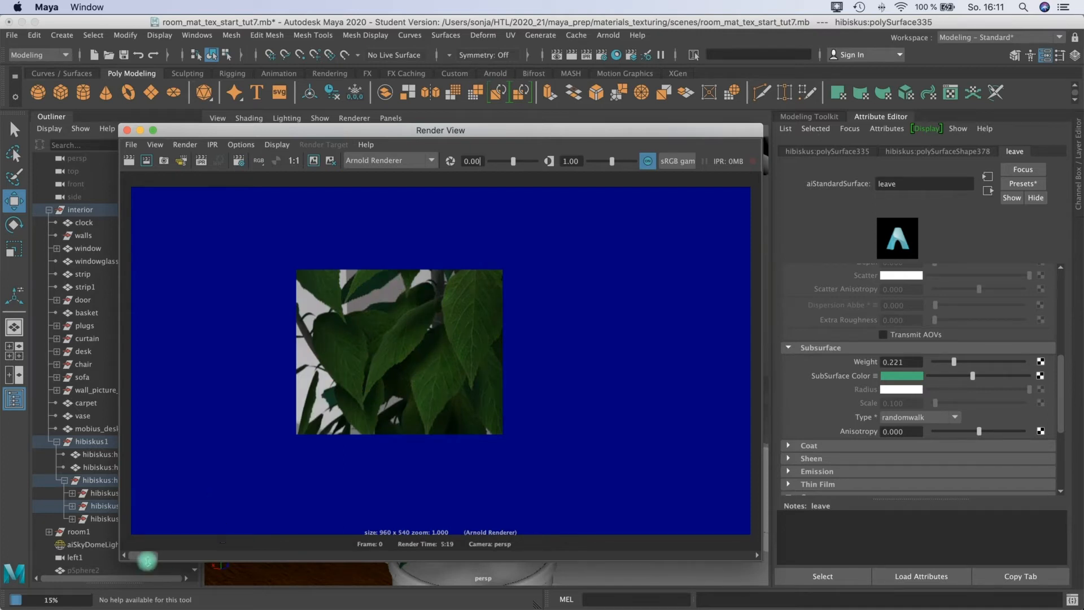
mouse_move(148, 558)
mouse_down()
mouse_move(171, 558)
mouse_move(148, 555)
mouse_up()
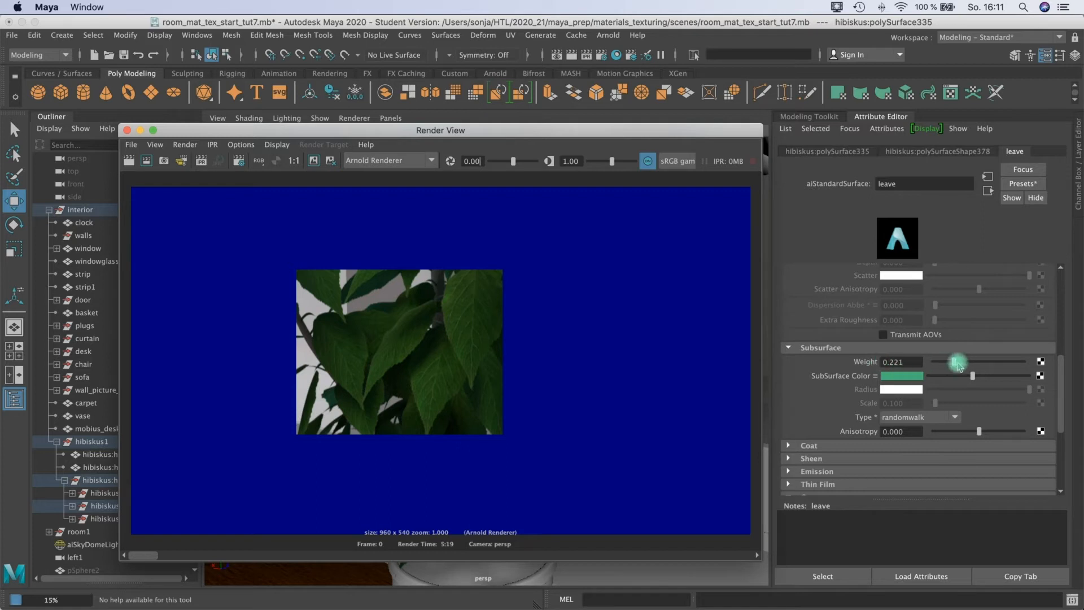
Raise the subsurface weight of the leave material to 0.316
drag(958, 364, 961, 365)
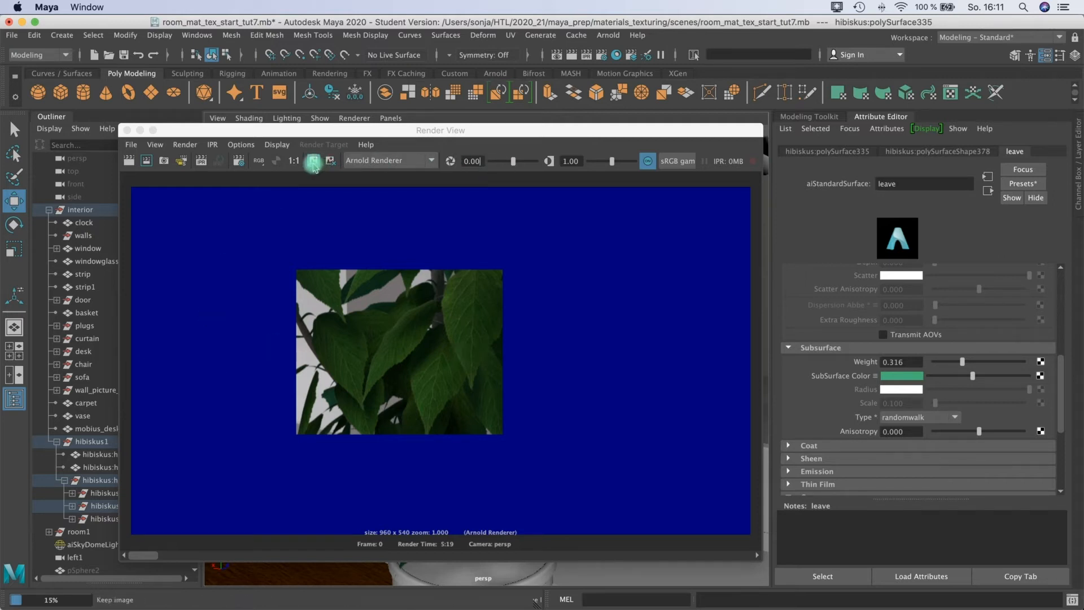
click(424, 285)
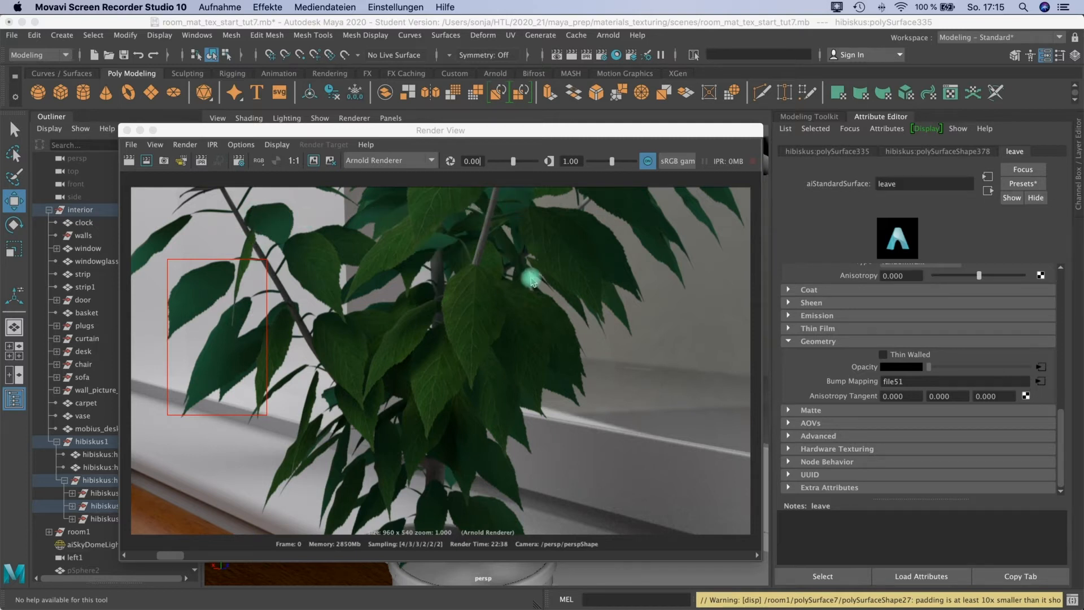
Review the leave material's Subsurface and Geometry settings and compare the renders of the framed leaf region
drag(564, 135, 551, 131)
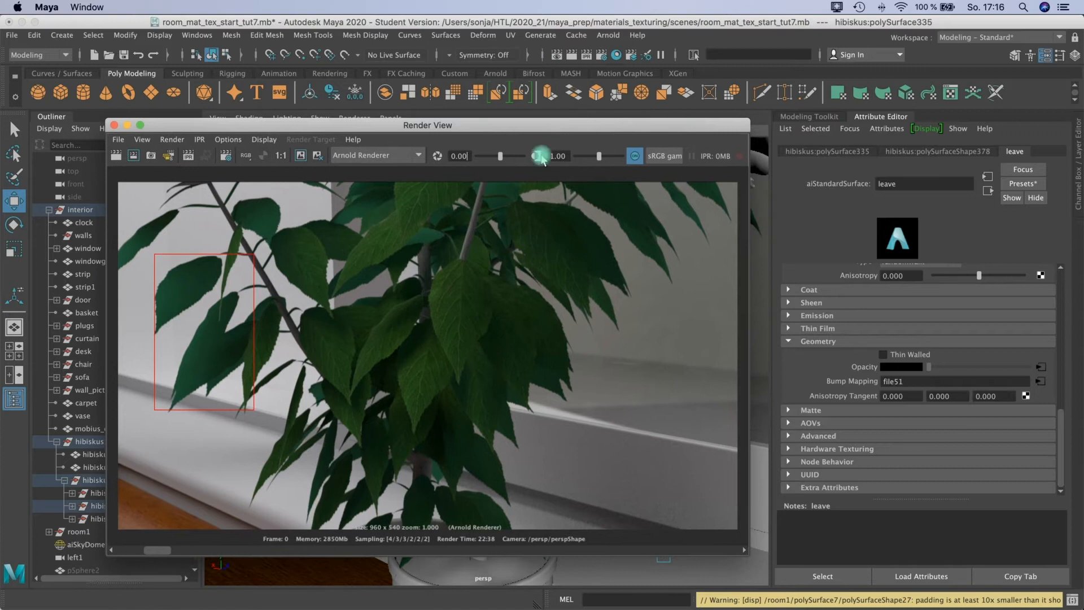
drag(1059, 427, 1066, 387)
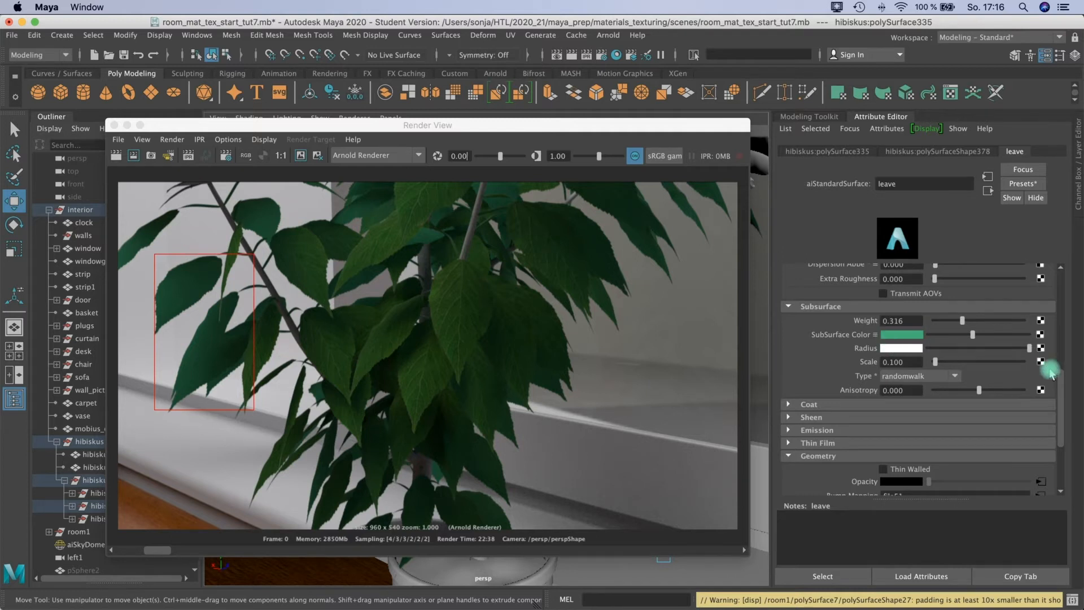
drag(1058, 380, 1011, 397)
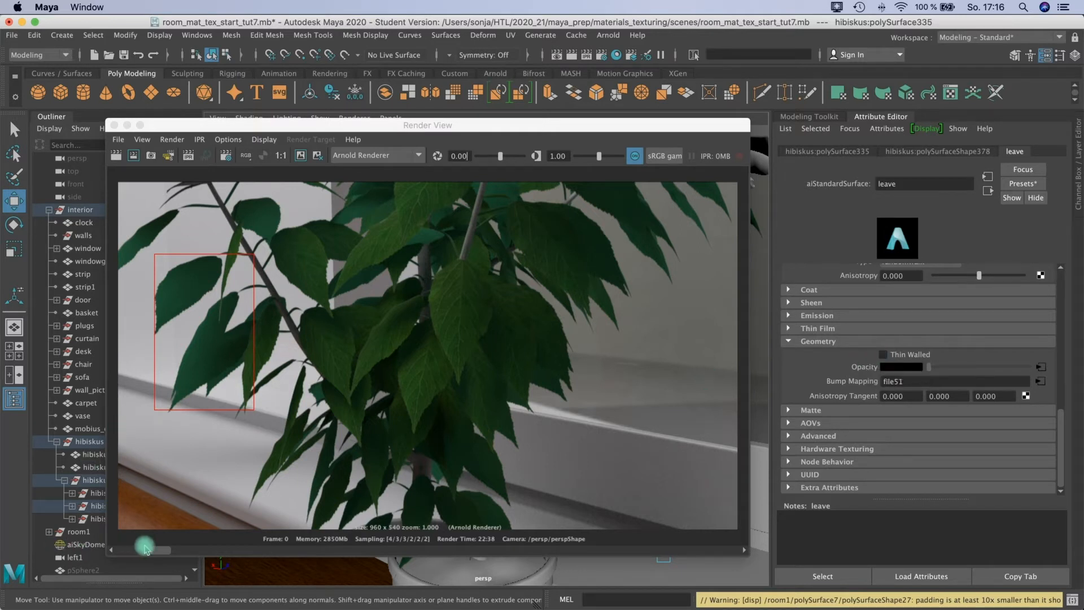
drag(155, 551, 133, 556)
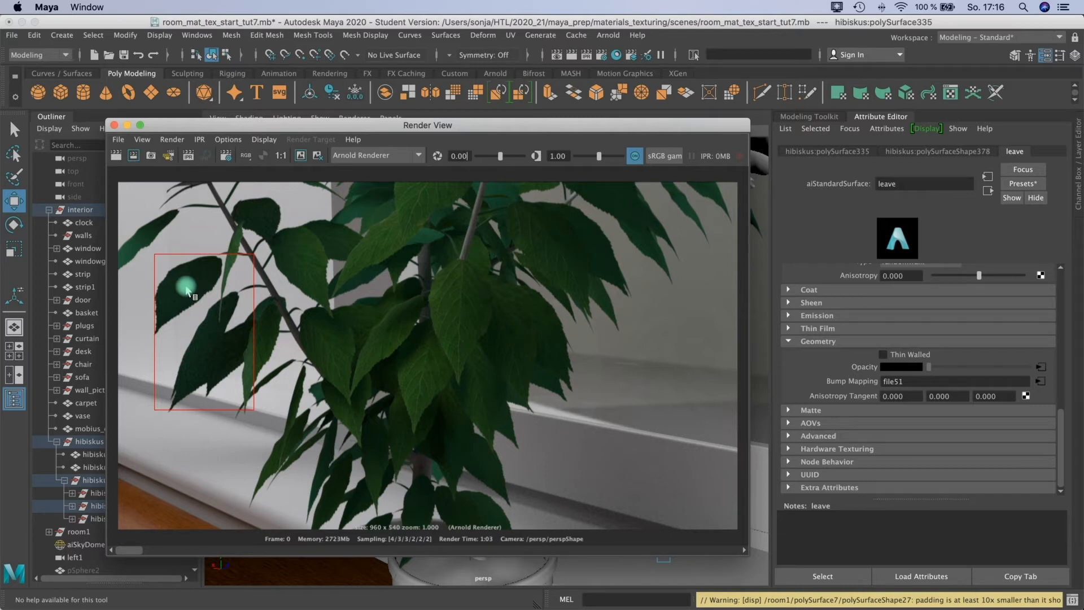
Open the Render Settings, check the Arnold SSS sampling value and close the settings
click(602, 55)
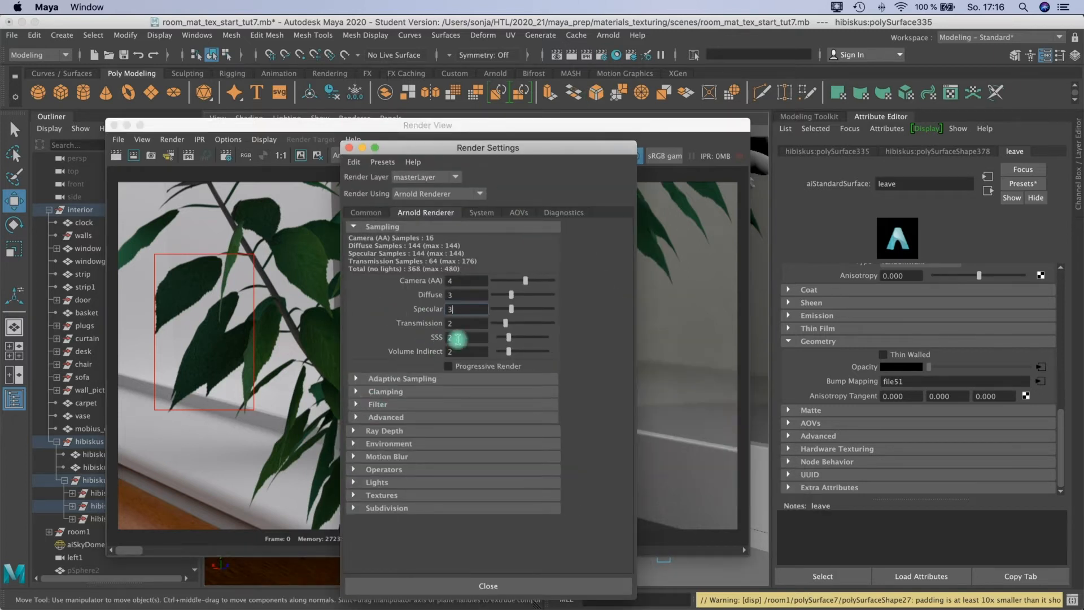
click(447, 337)
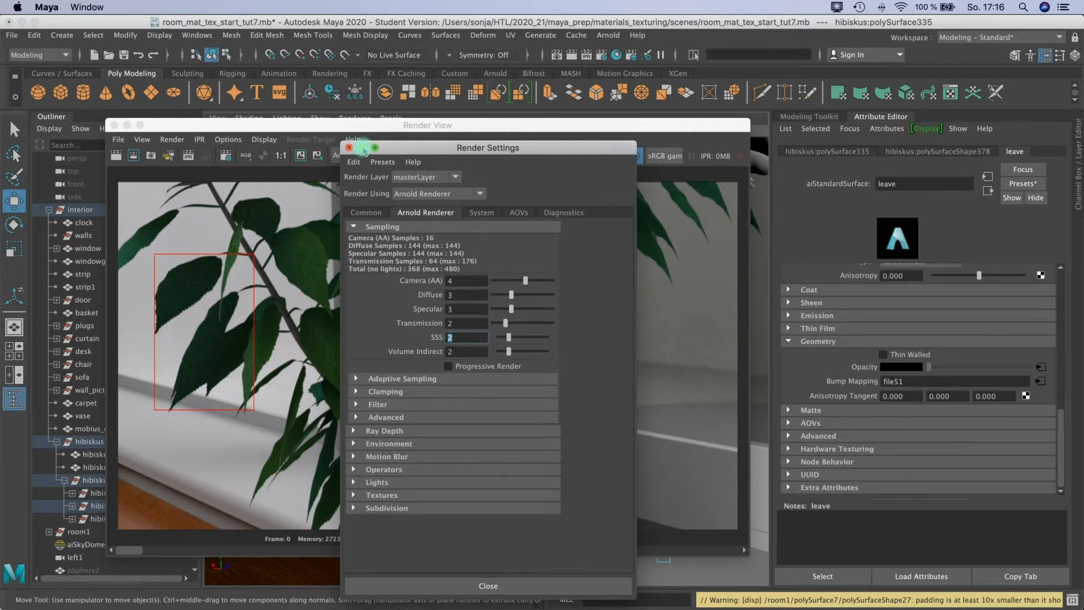
click(362, 148)
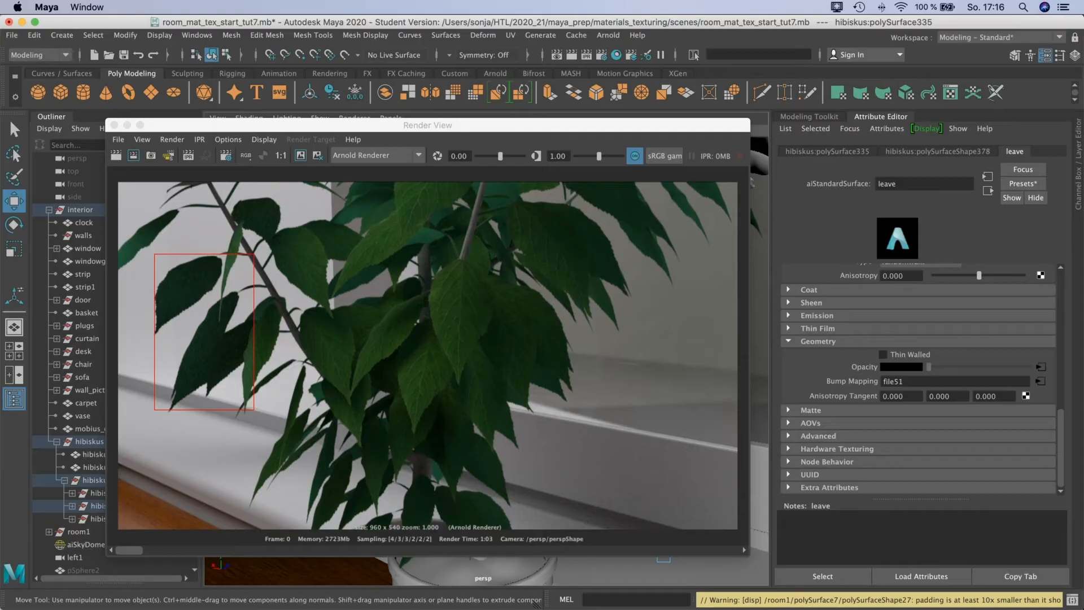
Switch to Safari and read the Arnold guide's Geometry page on Thin Walled, Thin Walled Translucency and Opacity
click(156, 587)
scroll(538, 342, up, 1)
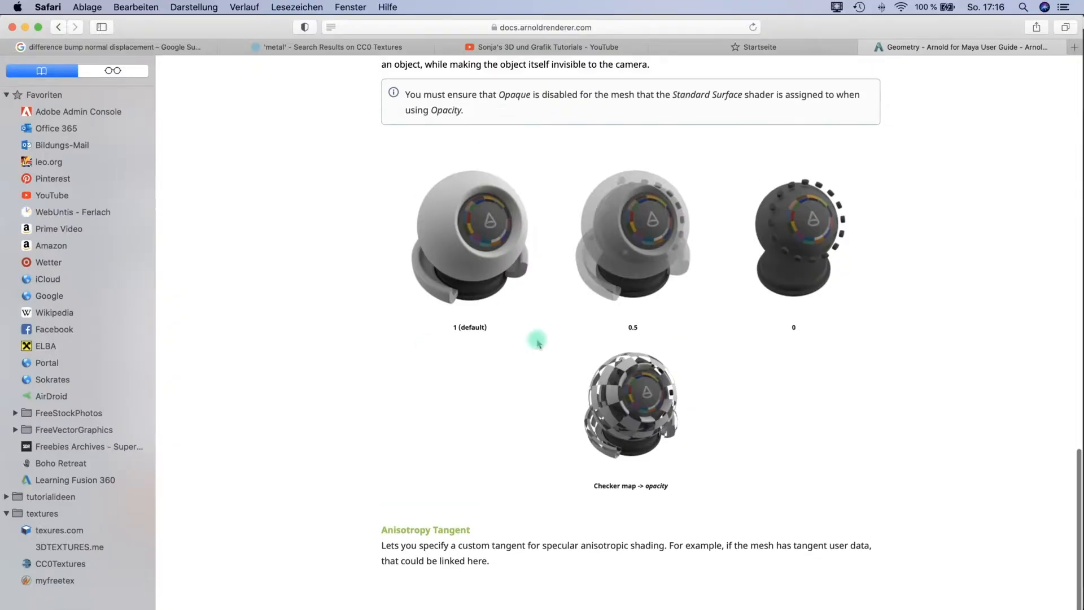
scroll(539, 341, up, 15)
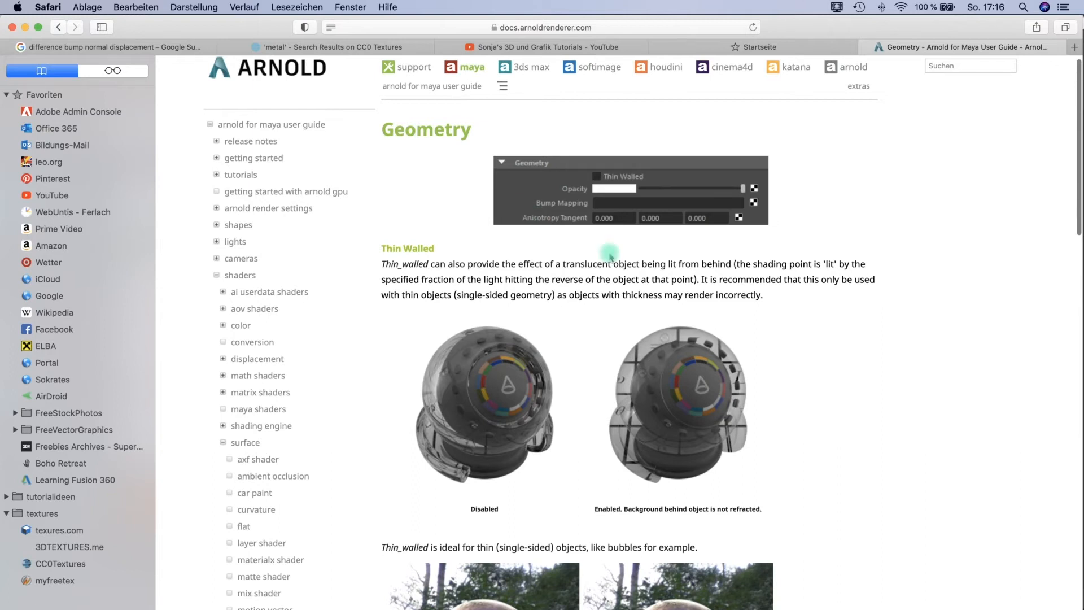
scroll(599, 194, down, 5)
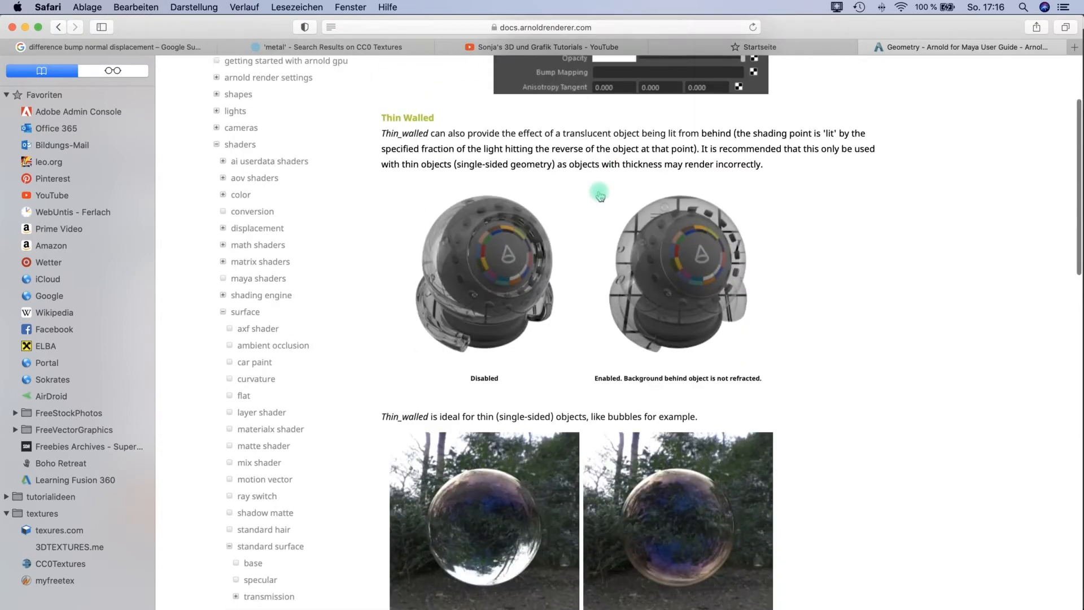
scroll(472, 232, down, 3)
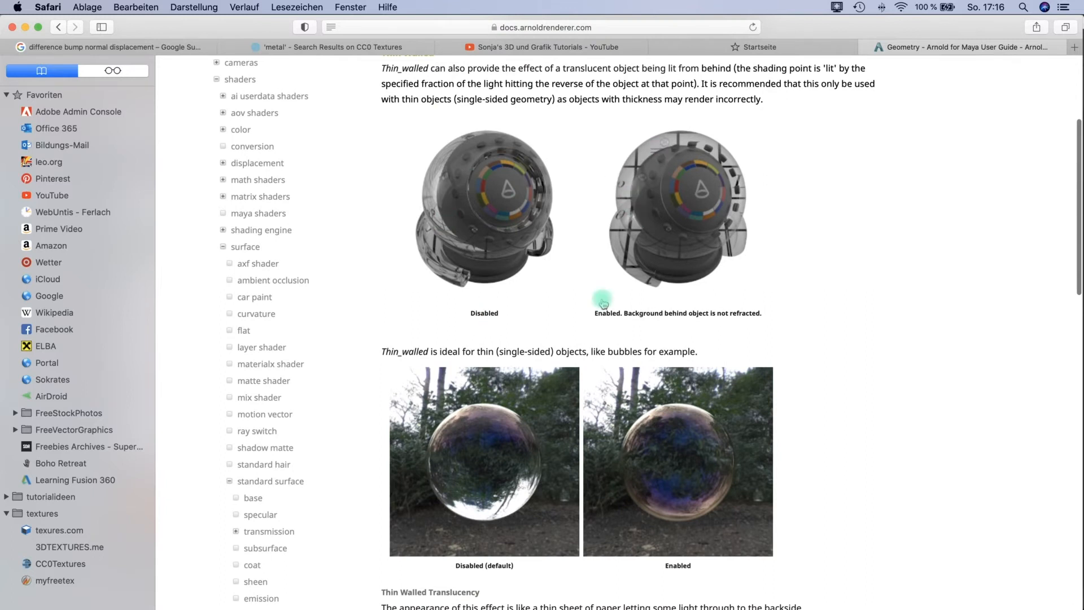
scroll(603, 304, down, 5)
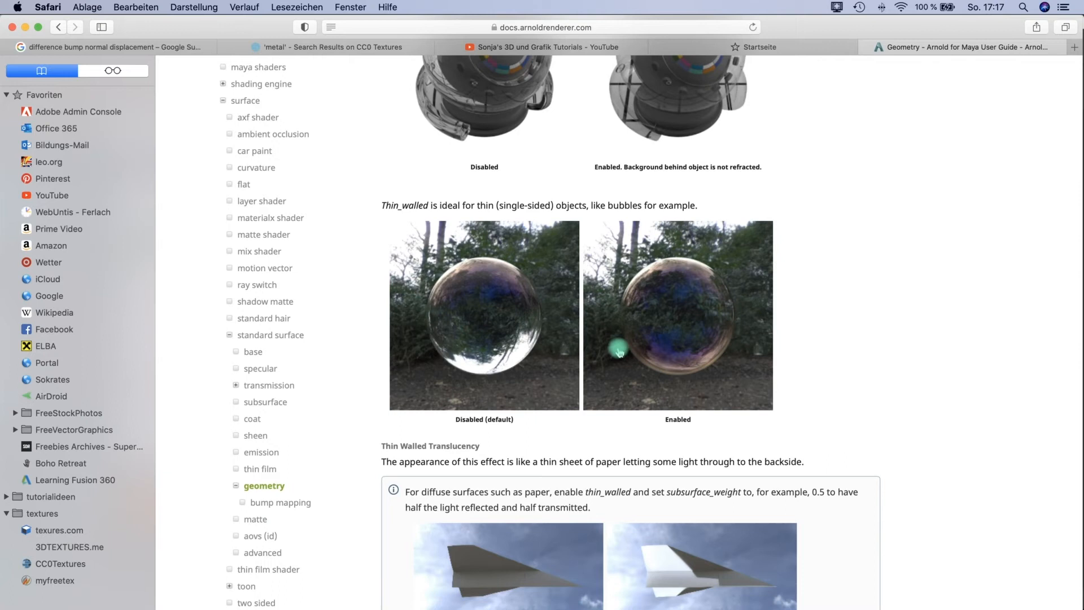
scroll(622, 355, down, 7)
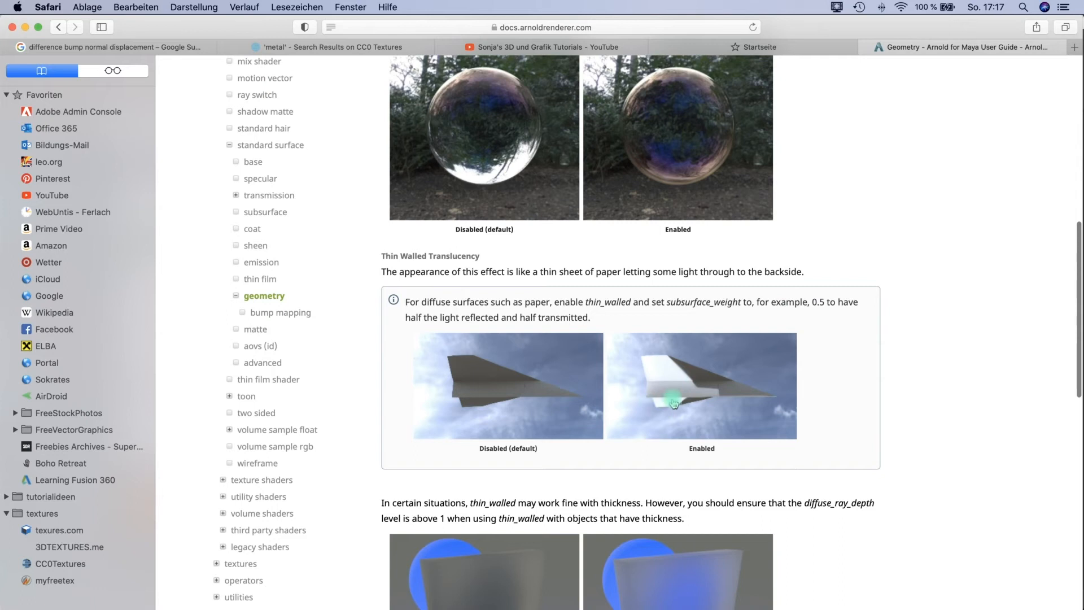
scroll(668, 426, down, 4)
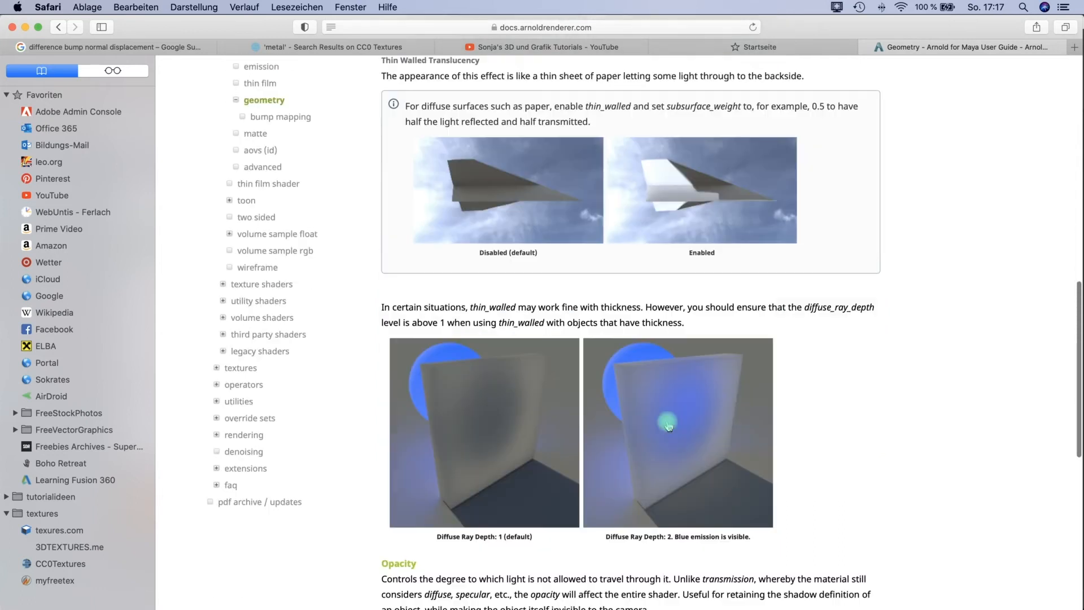
scroll(669, 426, down, 7)
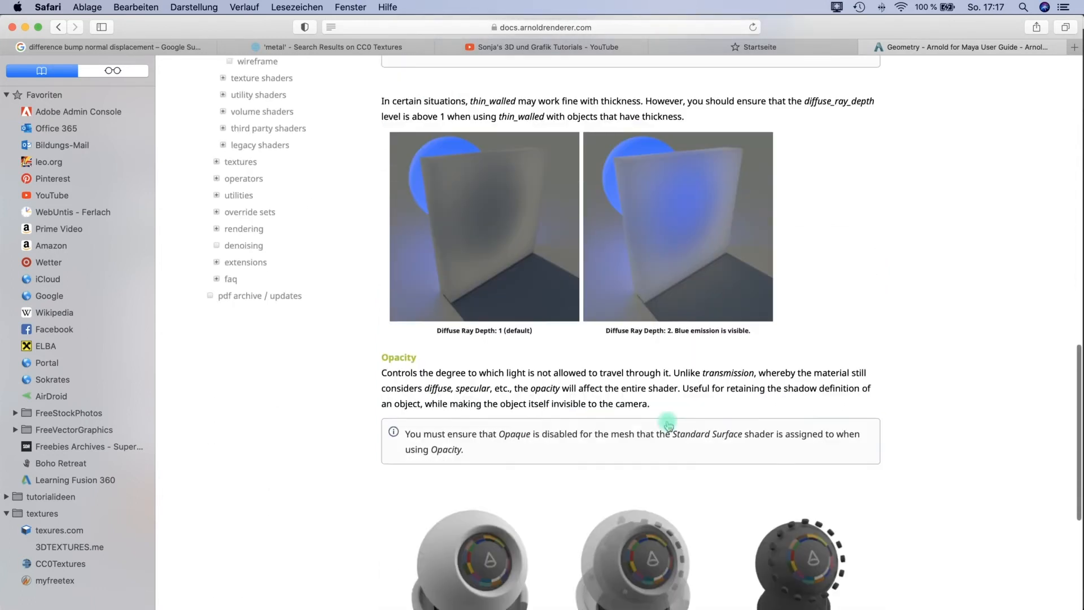
scroll(669, 426, down, 1)
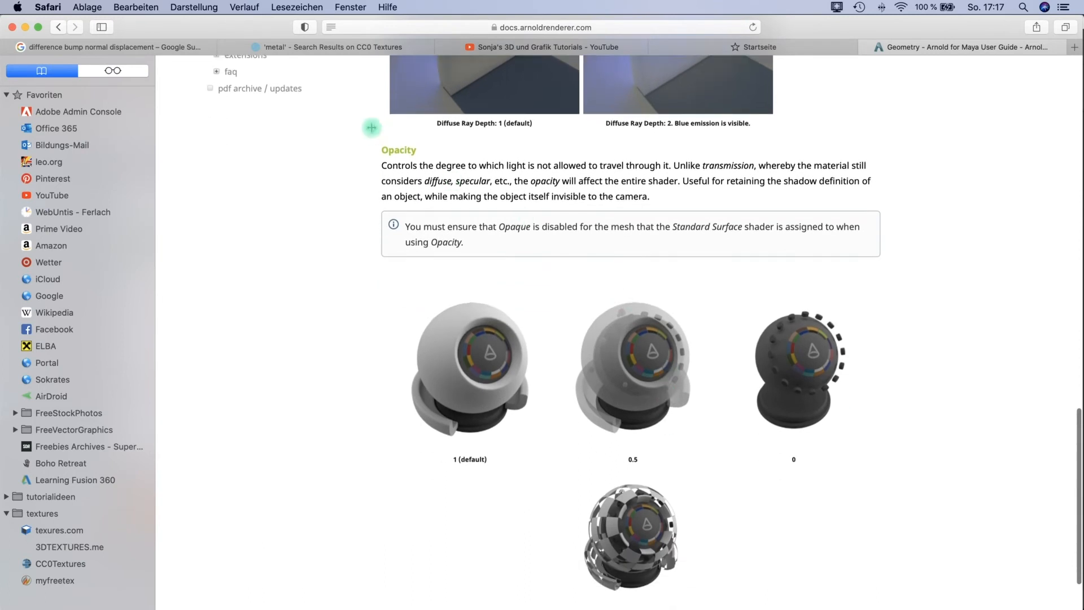
scroll(603, 359, down, 2)
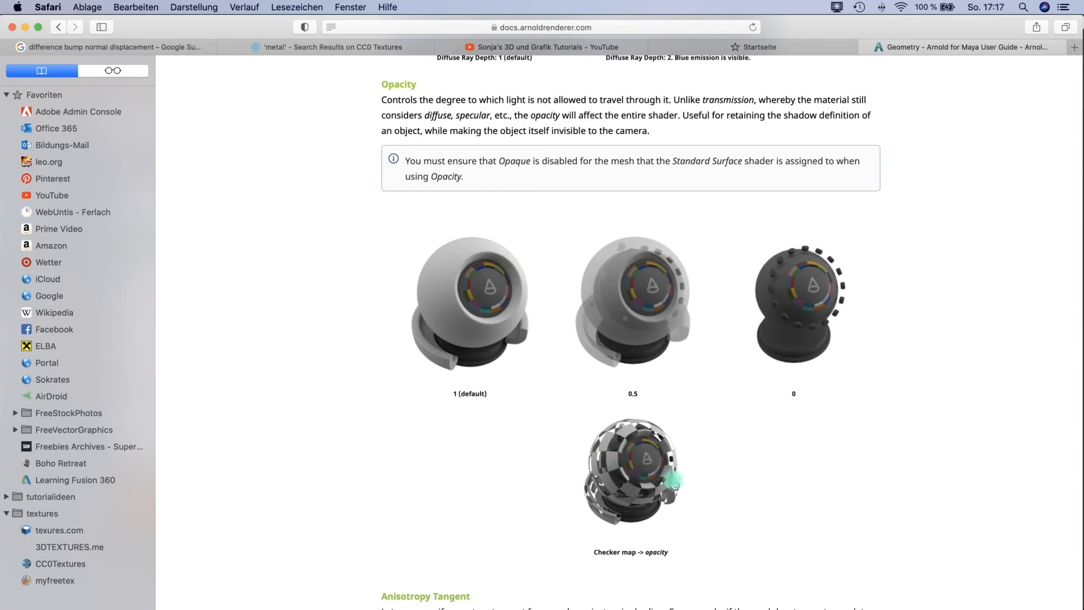
scroll(675, 483, up, 2)
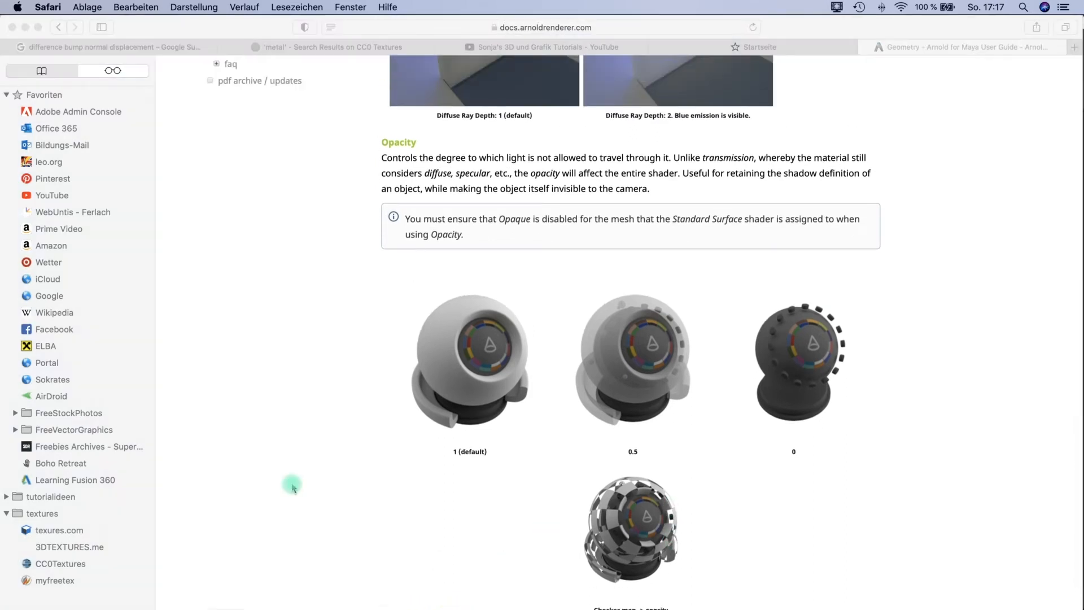
Switch back to Maya and minimize the Render View to uncover the scene
key(super+Tab)
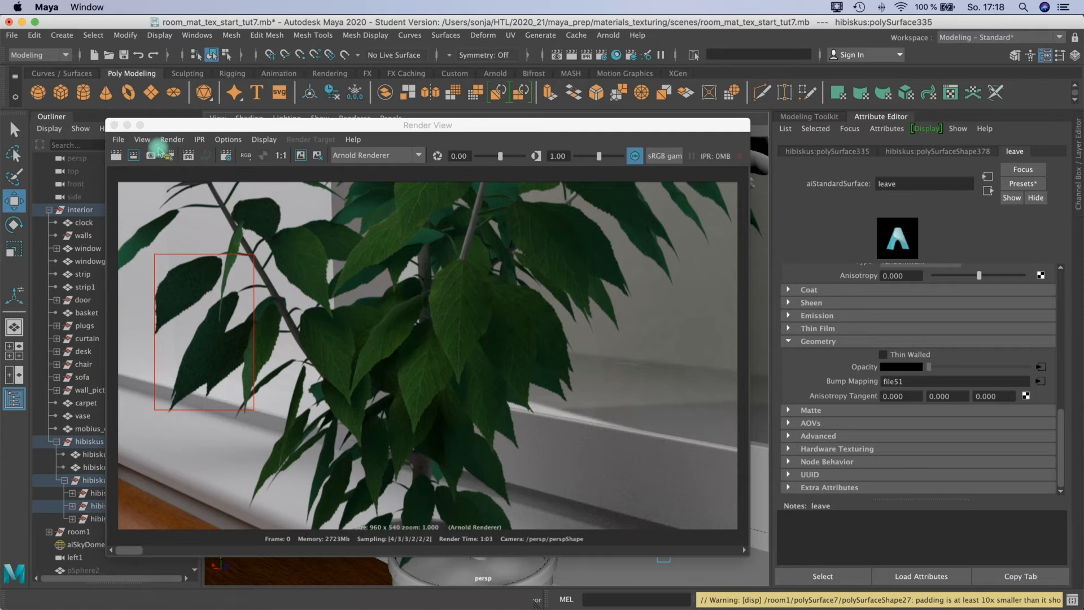
mouse_move(1066, 415)
mouse_down()
mouse_move(1063, 359)
mouse_move(1061, 430)
mouse_up()
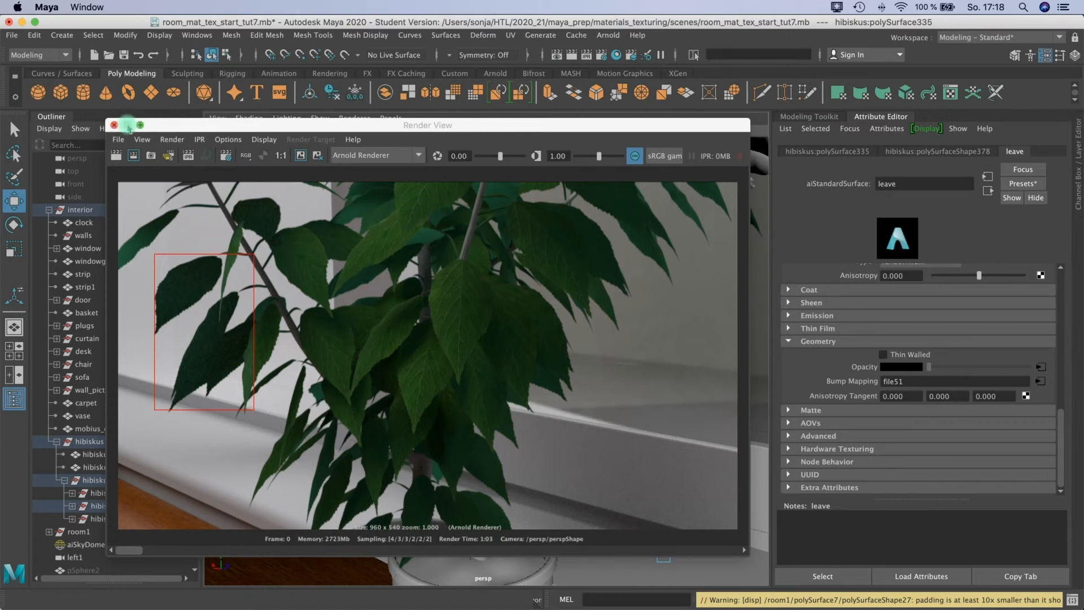
click(127, 125)
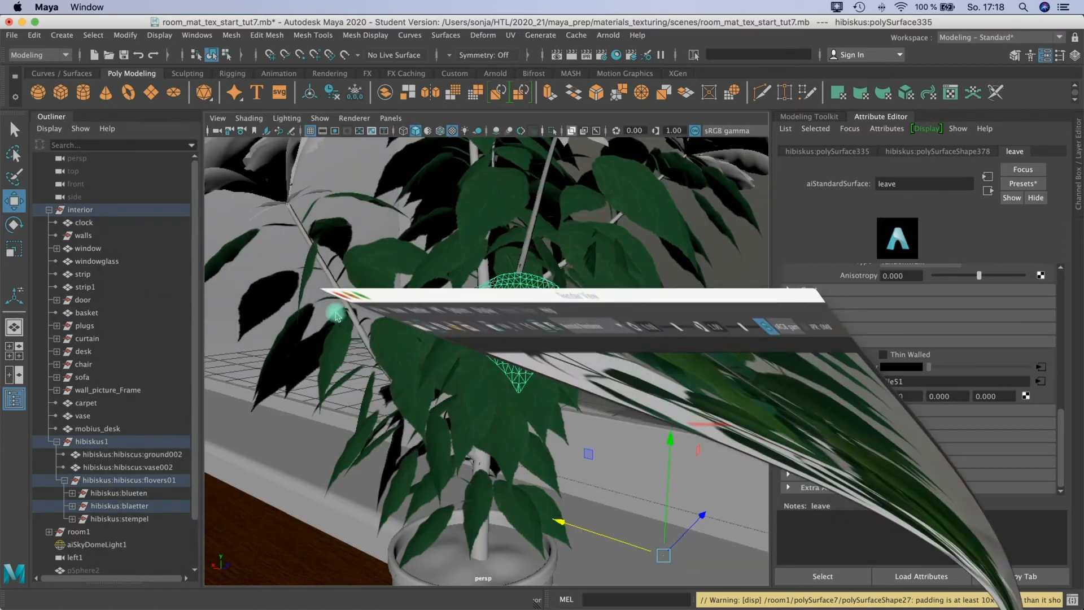
Find the ruler lying on the wooden desk and select it
alt+drag(378, 378, 476, 349)
alt+middle_drag(305, 455, 440, 415)
alt+drag(440, 414, 503, 436)
alt+middle_drag(503, 436, 535, 315)
scroll(534, 315, up, 8)
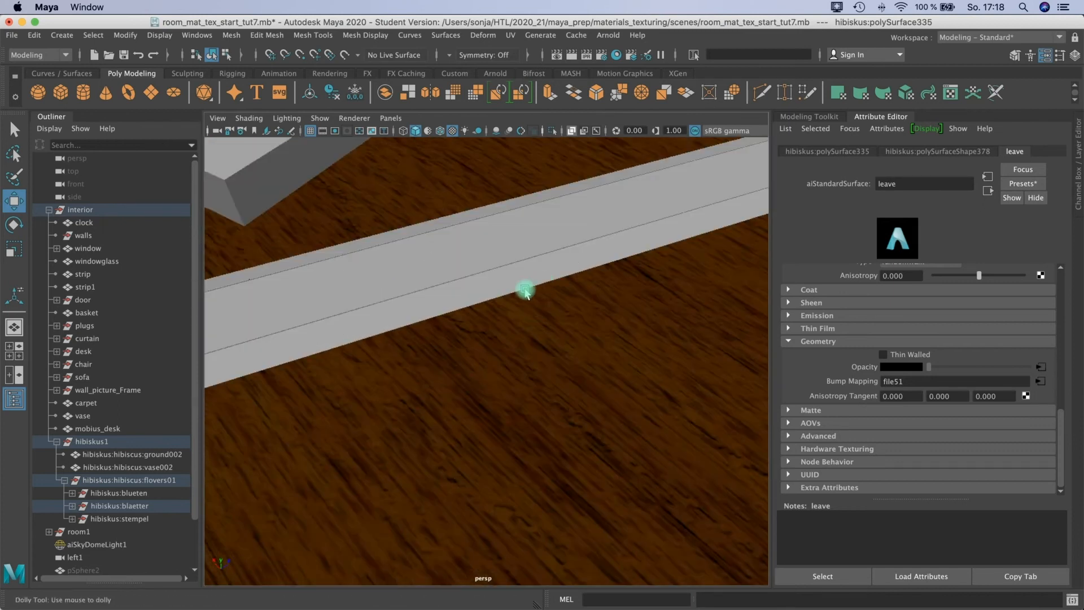
scroll(523, 291, down, 8)
alt+drag(497, 295, 521, 284)
scroll(521, 284, up, 8)
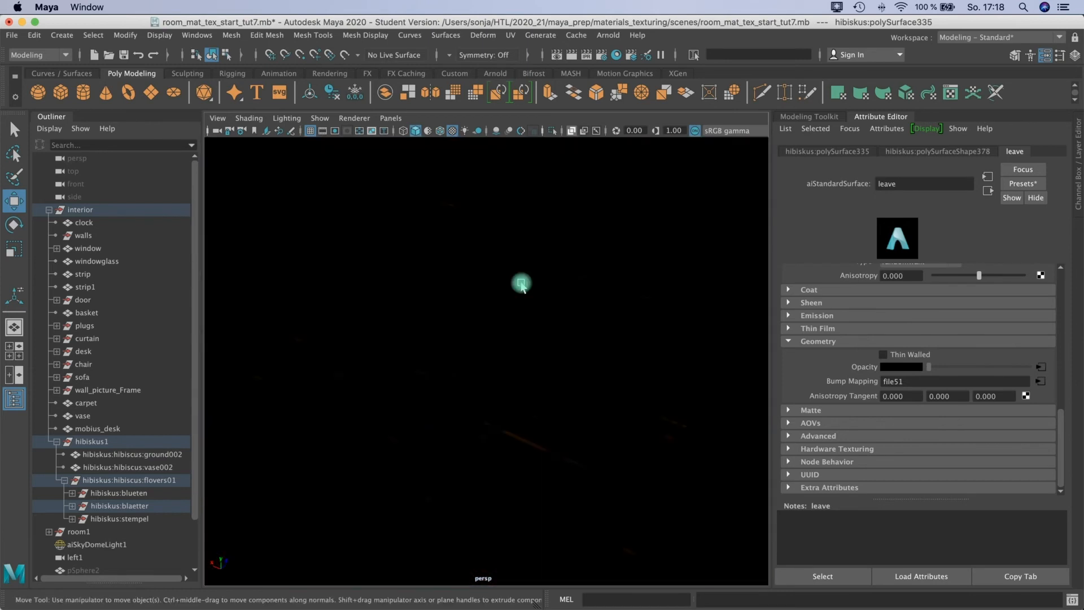
scroll(521, 284, down, 8)
mouse_move(515, 283)
alt+right_down()
mouse_move(643, 264)
mouse_move(498, 288)
alt+right_up()
alt+middle_drag(499, 288, 510, 302)
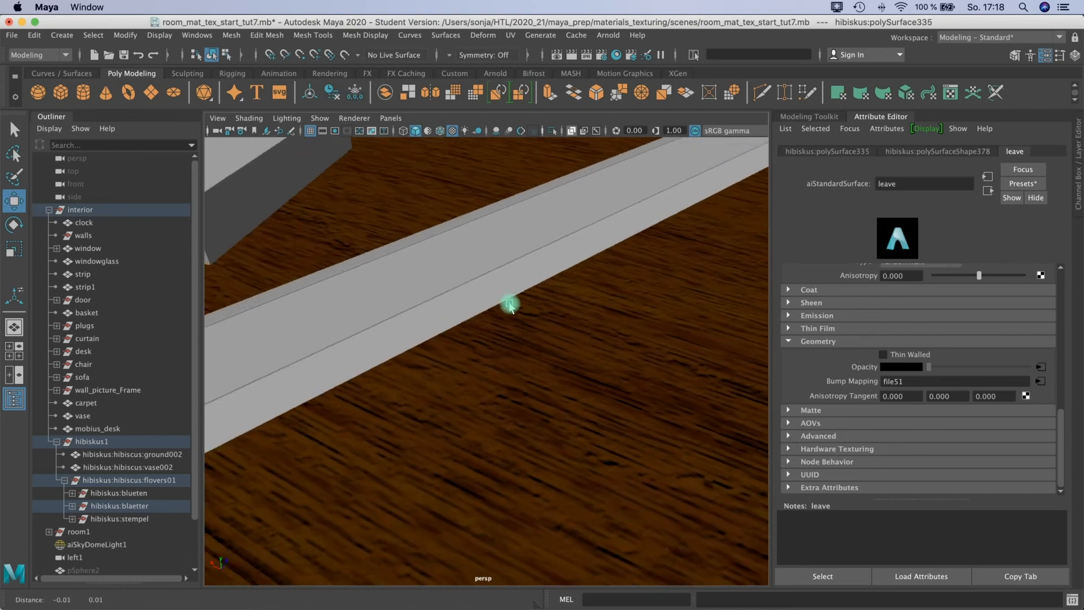
alt+middle_drag(480, 268, 509, 296)
click(508, 298)
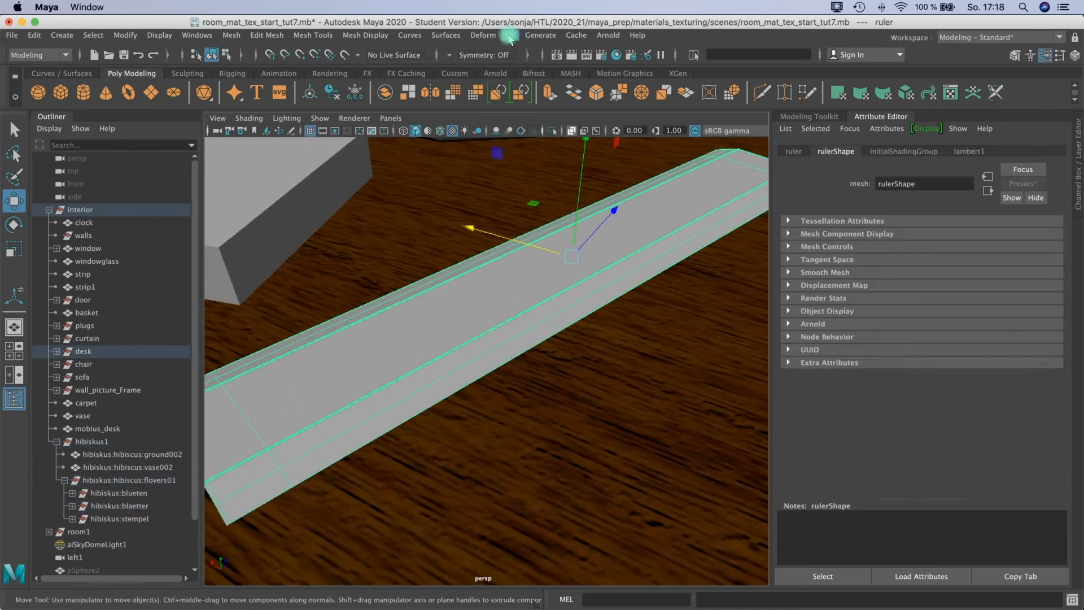
Open the UV Editor beside the ruler, create new ruler UVs with Automatic mapping, and minimize the editor
click(511, 35)
click(541, 58)
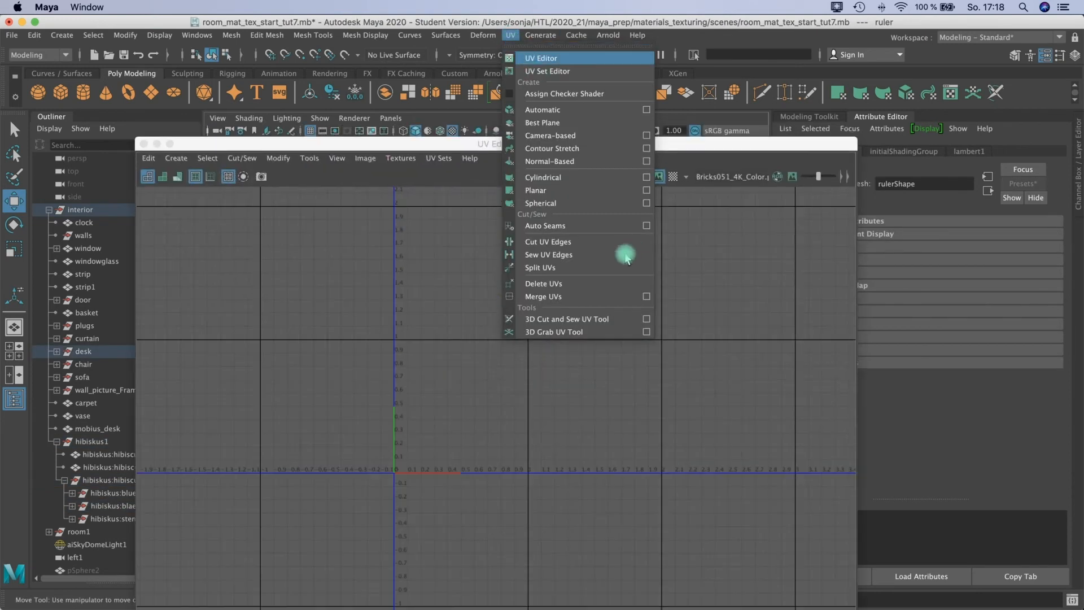
drag(478, 145, 706, 88)
click(337, 449)
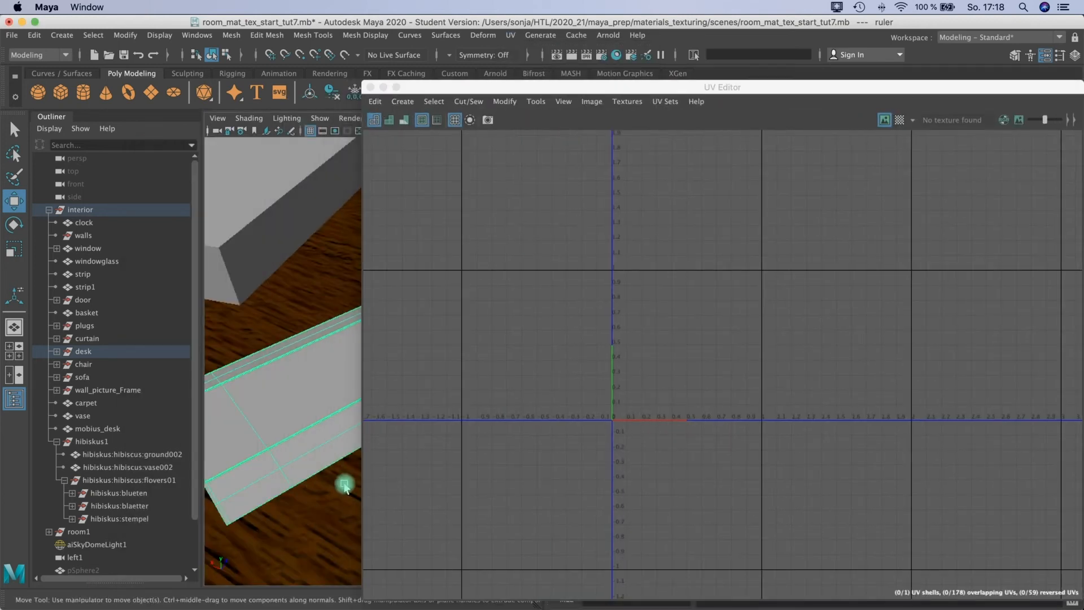
click(332, 411)
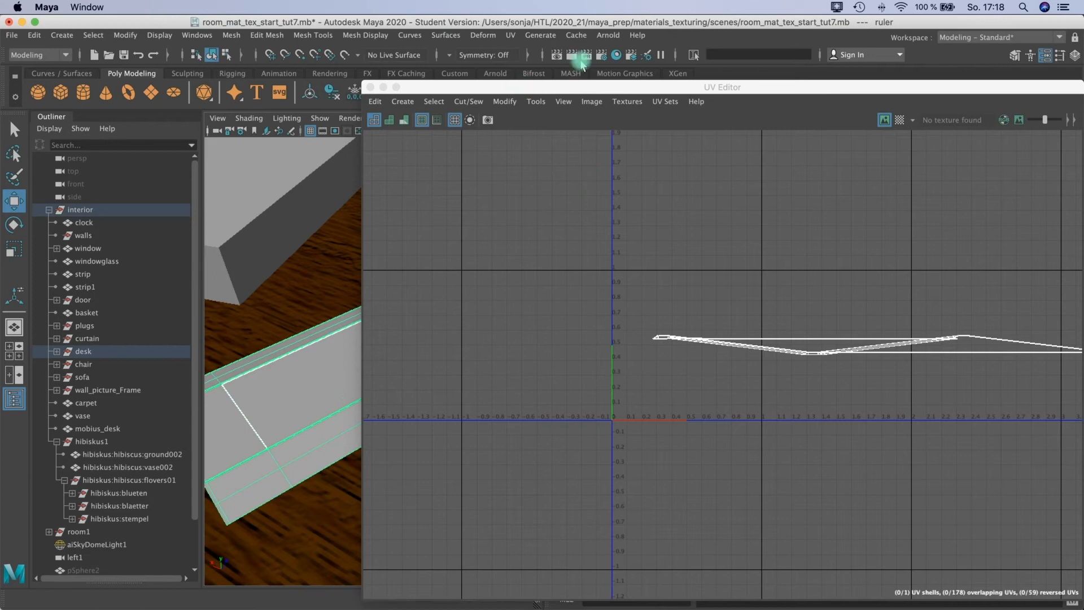
click(510, 35)
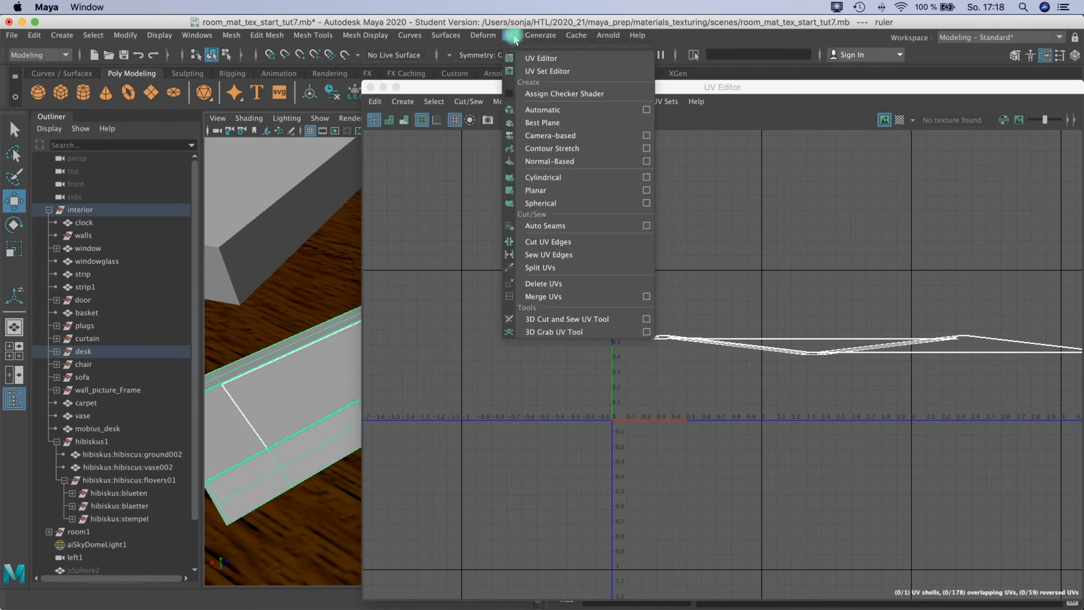
click(545, 109)
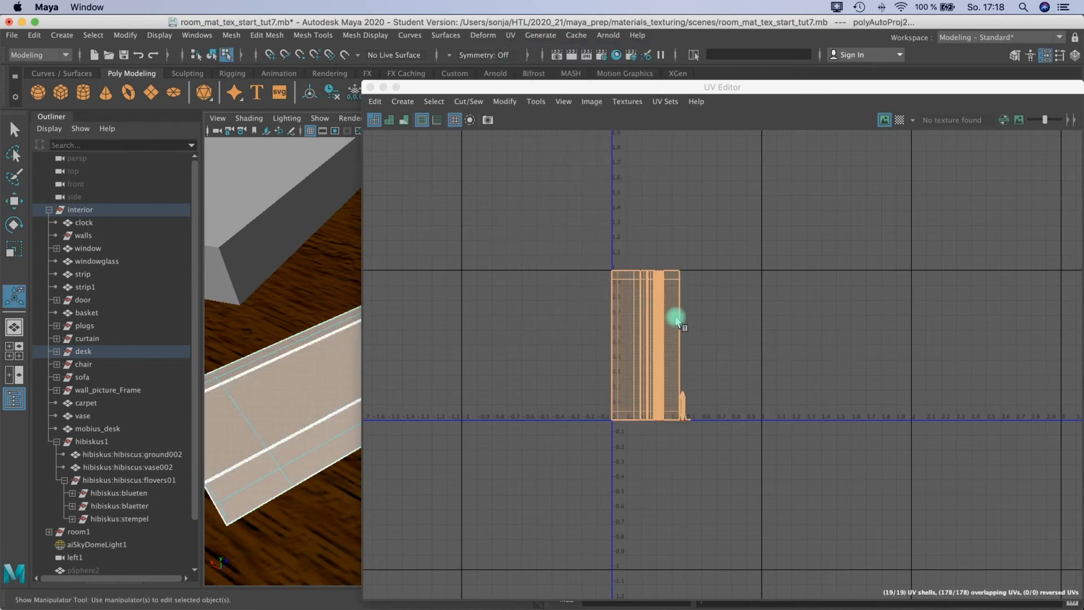
scroll(673, 326, up, 5)
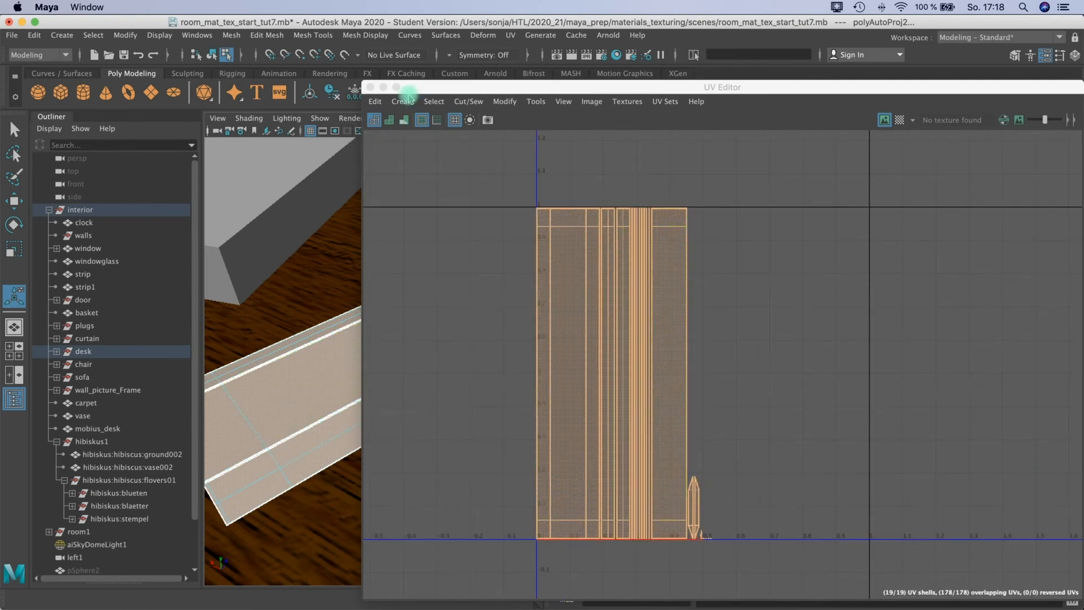
click(384, 87)
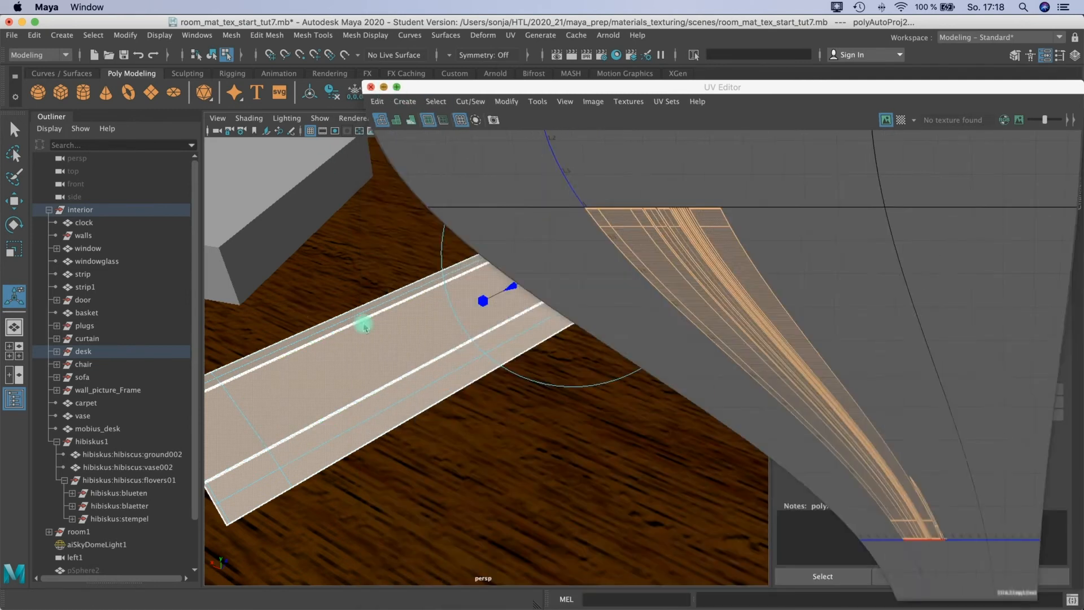
Return the ruler to object mode and assign it a new aiStandardSurface material
right_drag(562, 249, 567, 249)
click(722, 158)
right_drag(721, 152, 686, 482)
click(396, 260)
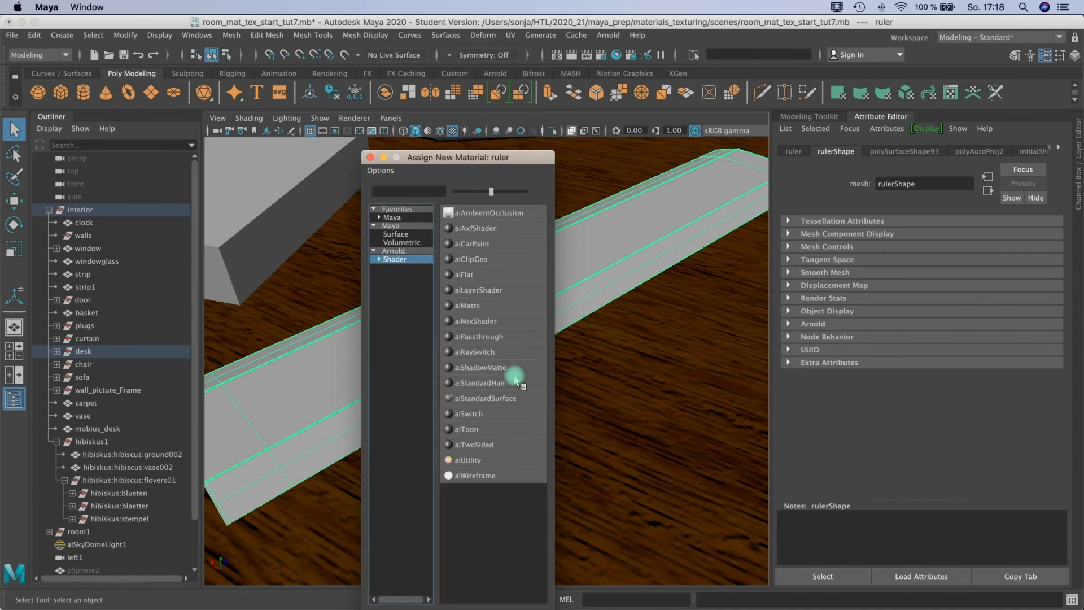
click(476, 399)
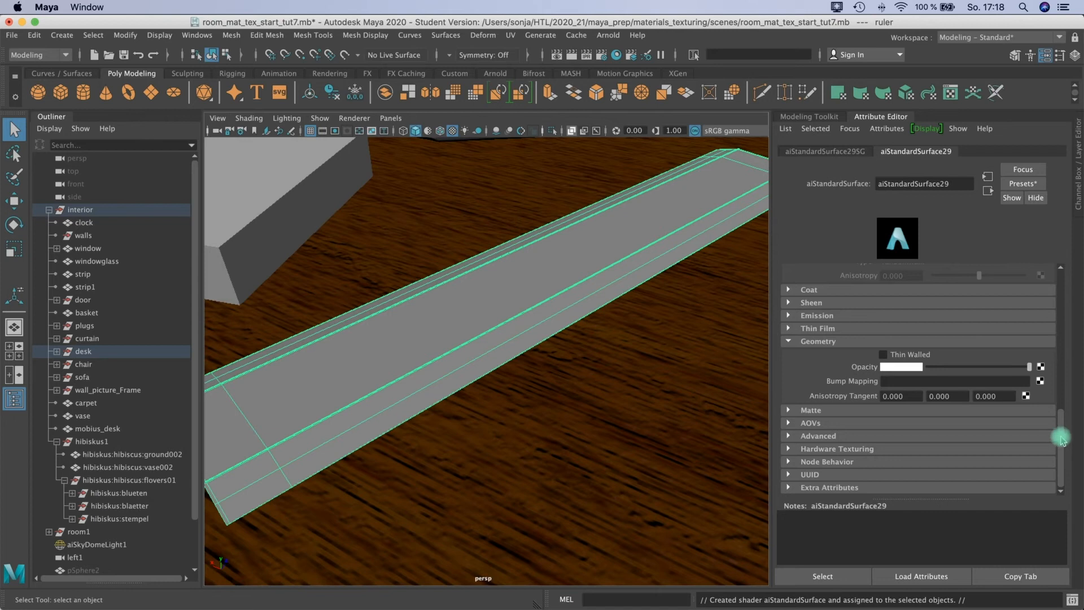
Connect a File texture to the ruler material's base color and open the browser for its image
drag(1058, 435, 1069, 267)
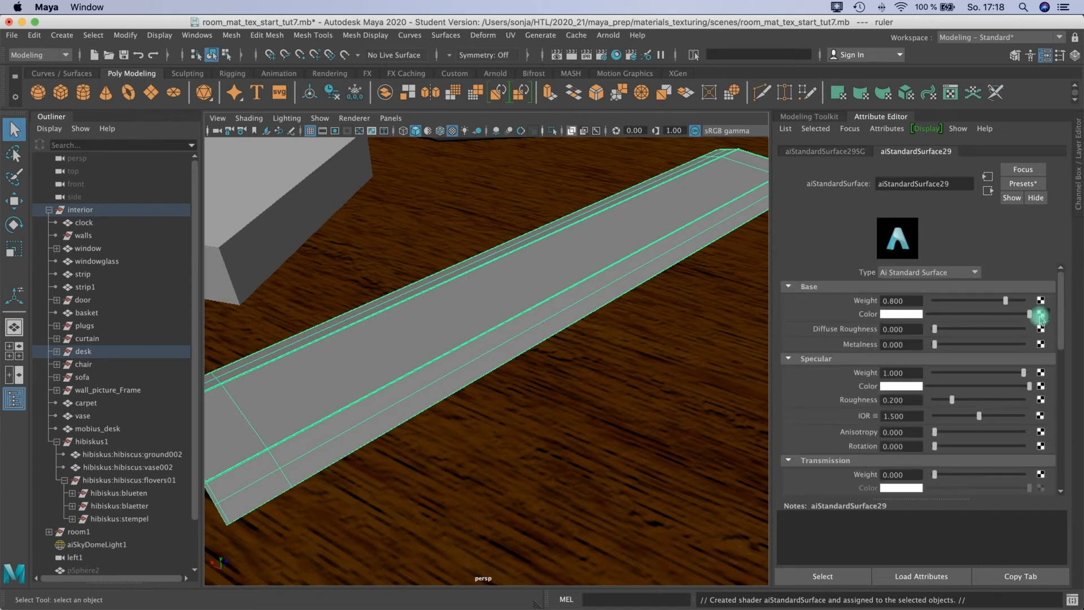
click(1041, 314)
click(593, 279)
click(1044, 327)
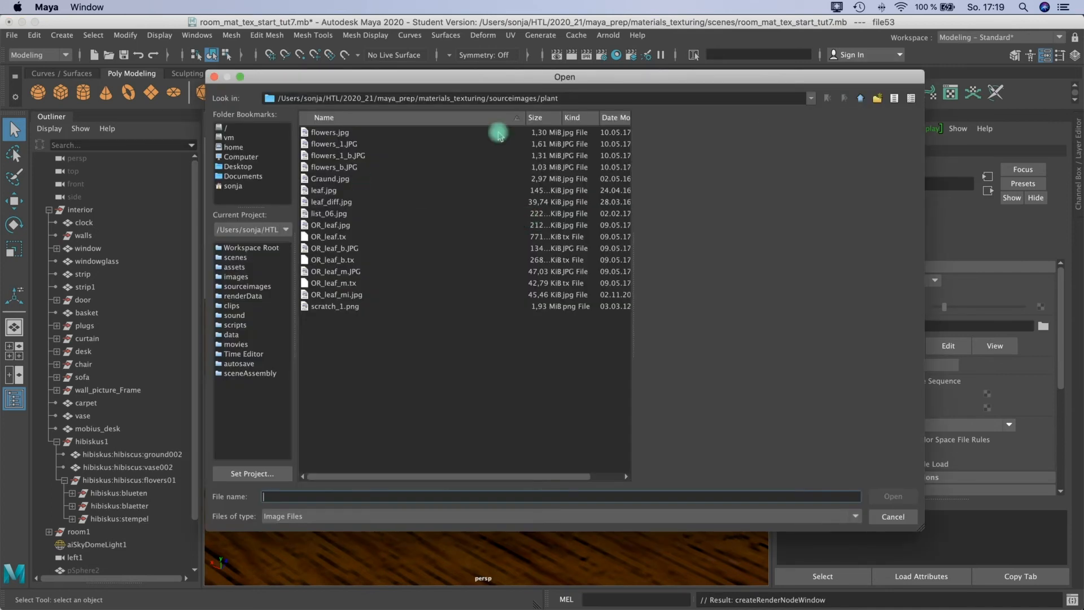
Preview the metal and wooden diffuse images in sourceimages/ruler and load ruler_opacity.jpg as the base color texture
click(862, 101)
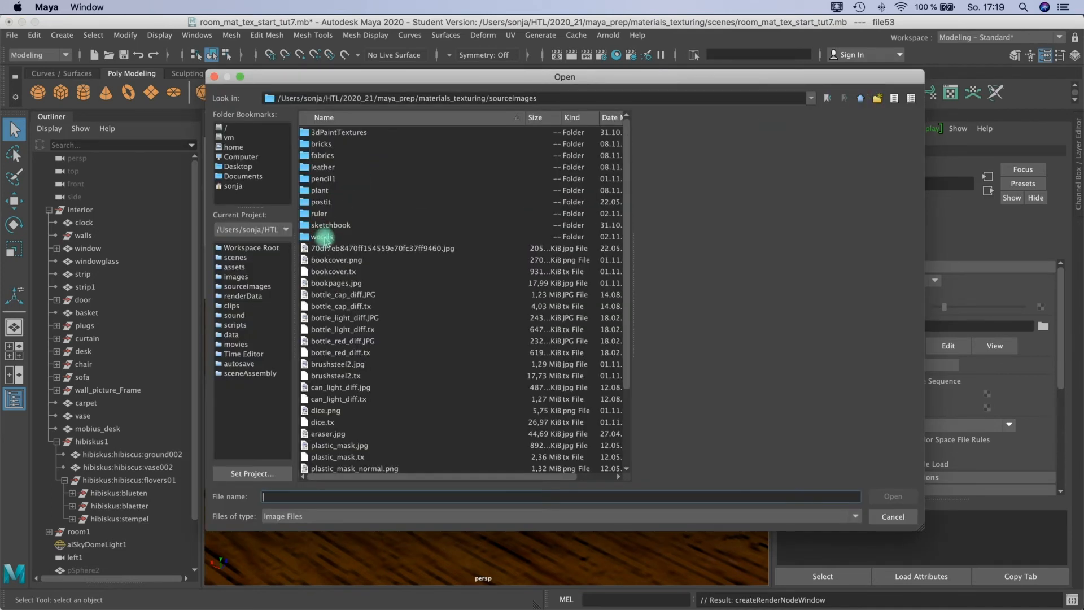
double_click(318, 214)
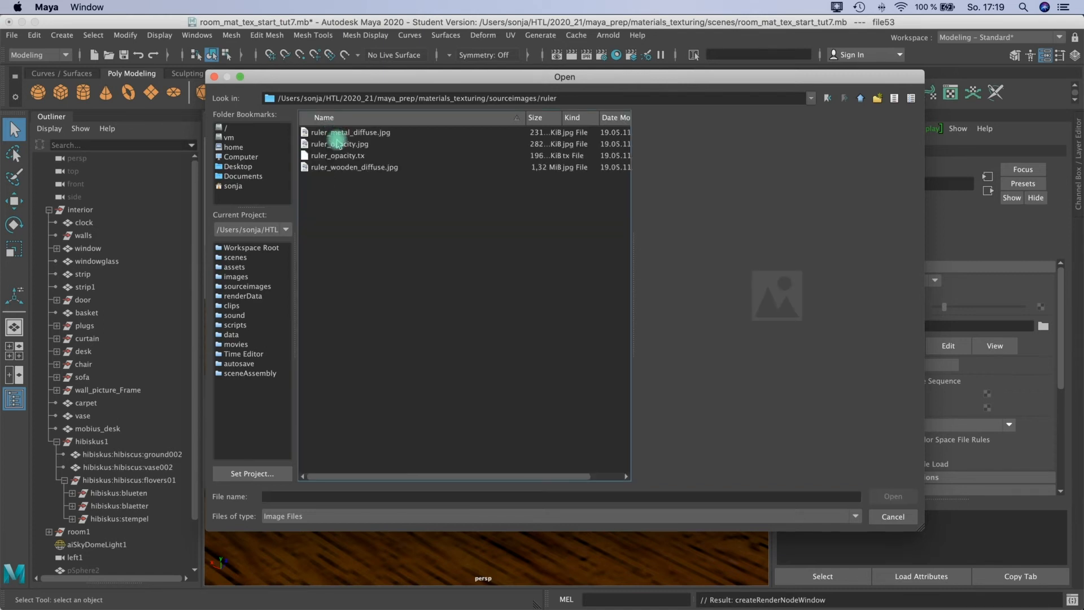
click(335, 146)
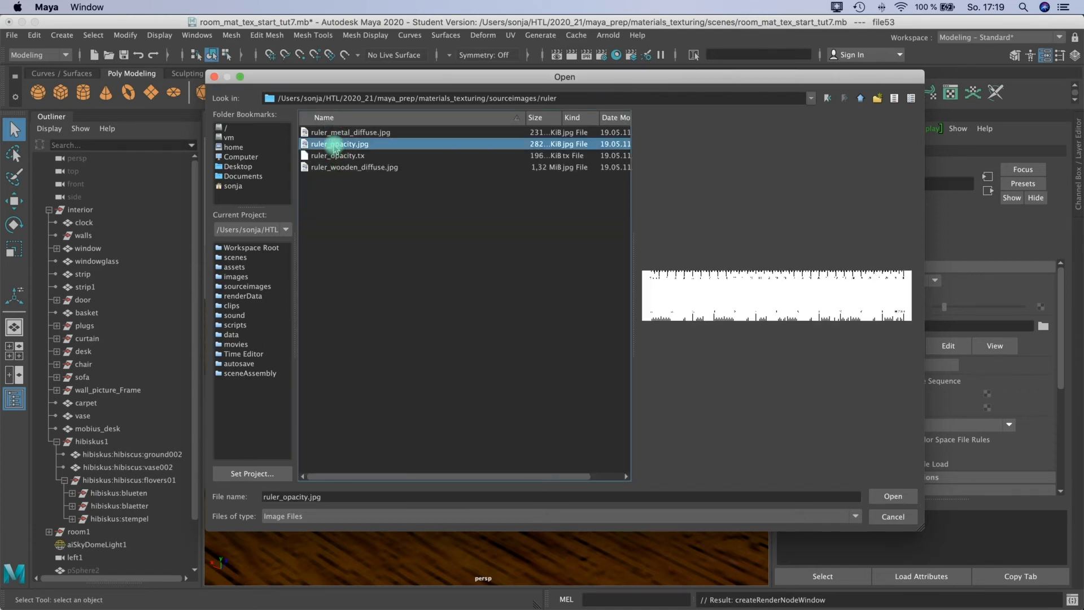
click(335, 133)
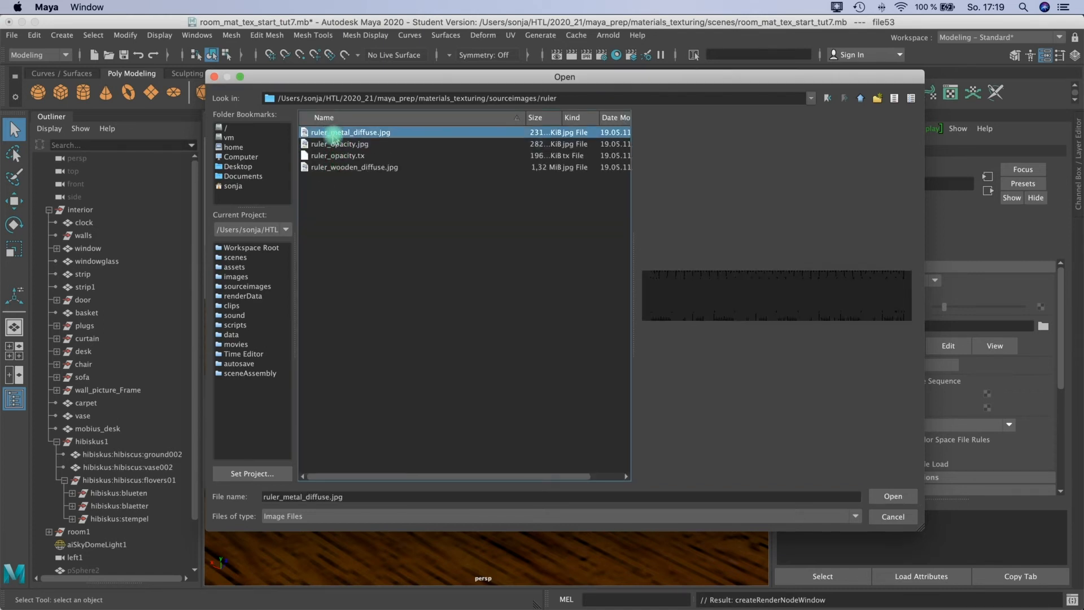
click(333, 167)
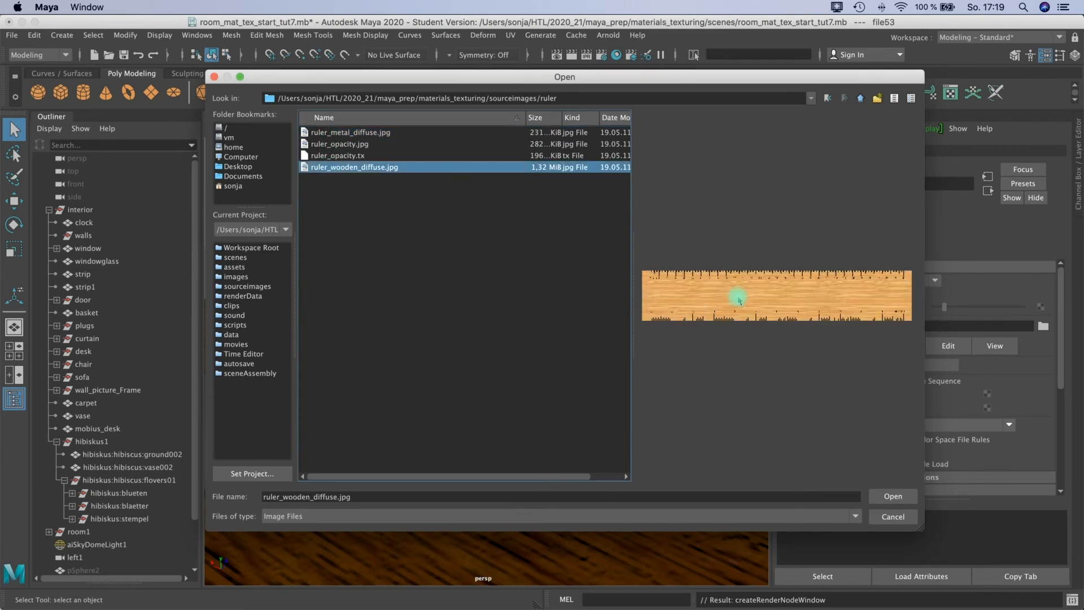
click(339, 144)
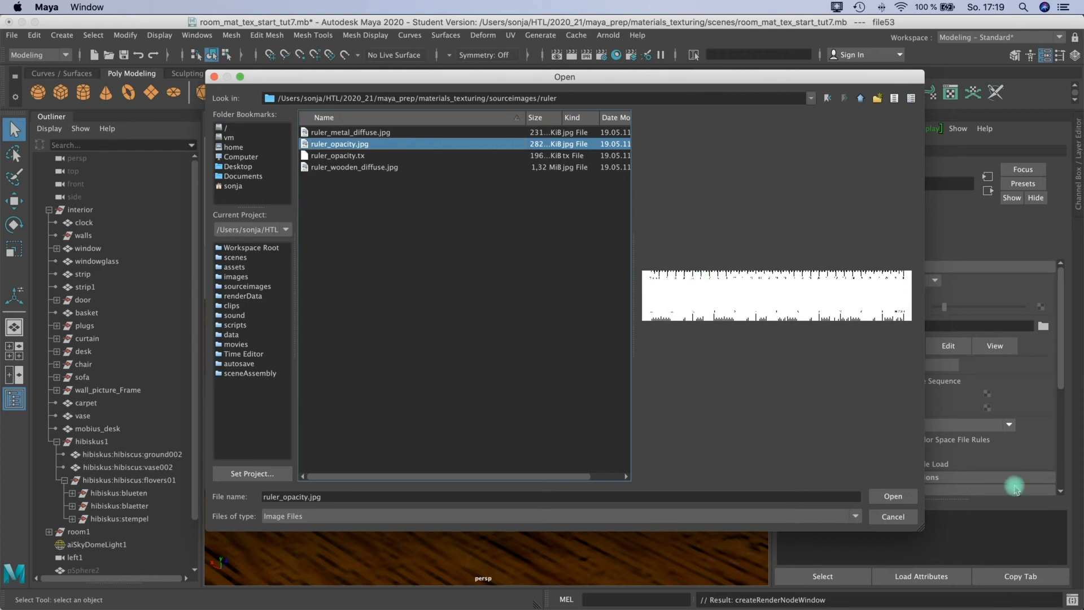
click(886, 497)
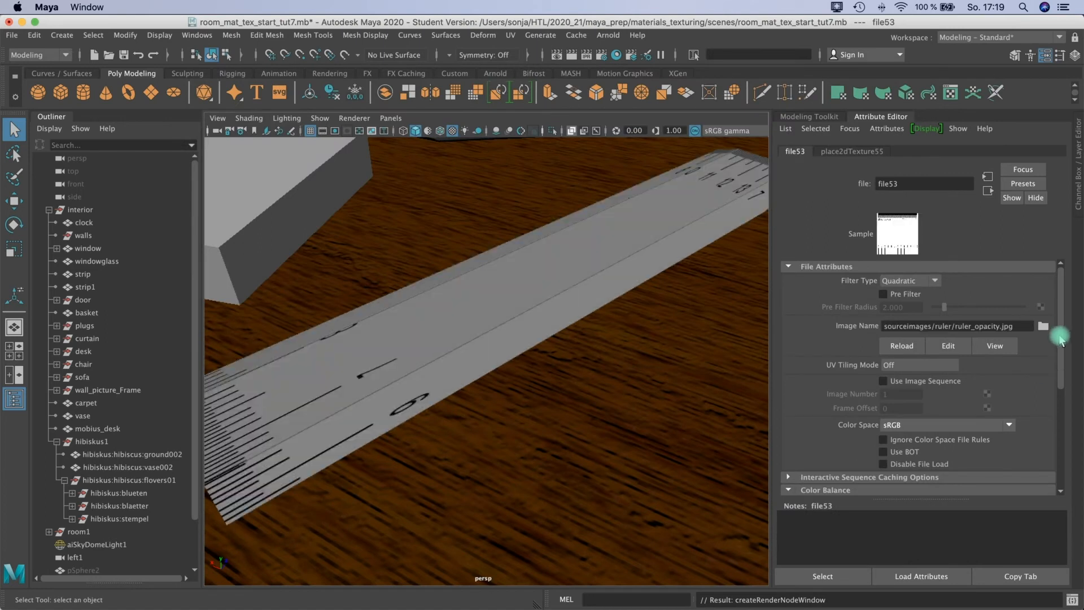
scroll(1060, 339, down, 2)
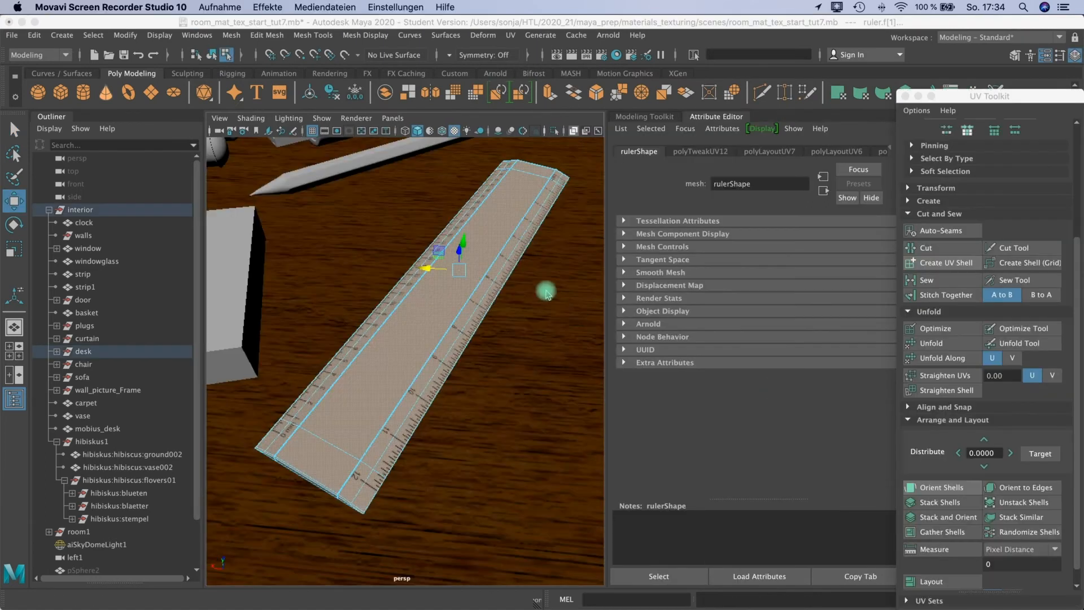
Reopen the UV Editor and place it so part of the ruler stays in view
click(512, 36)
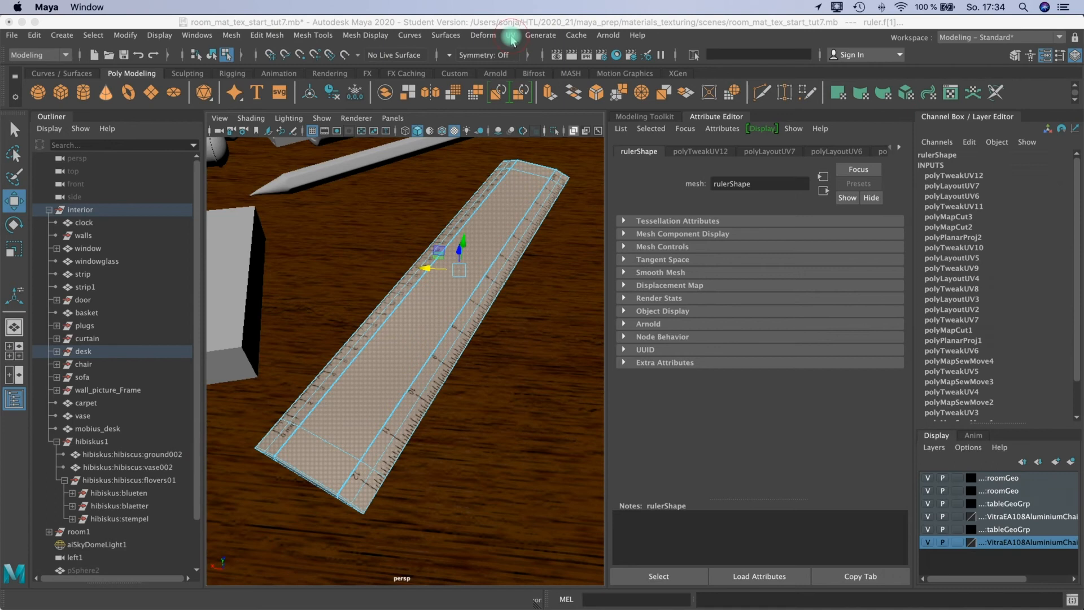
click(512, 36)
click(541, 58)
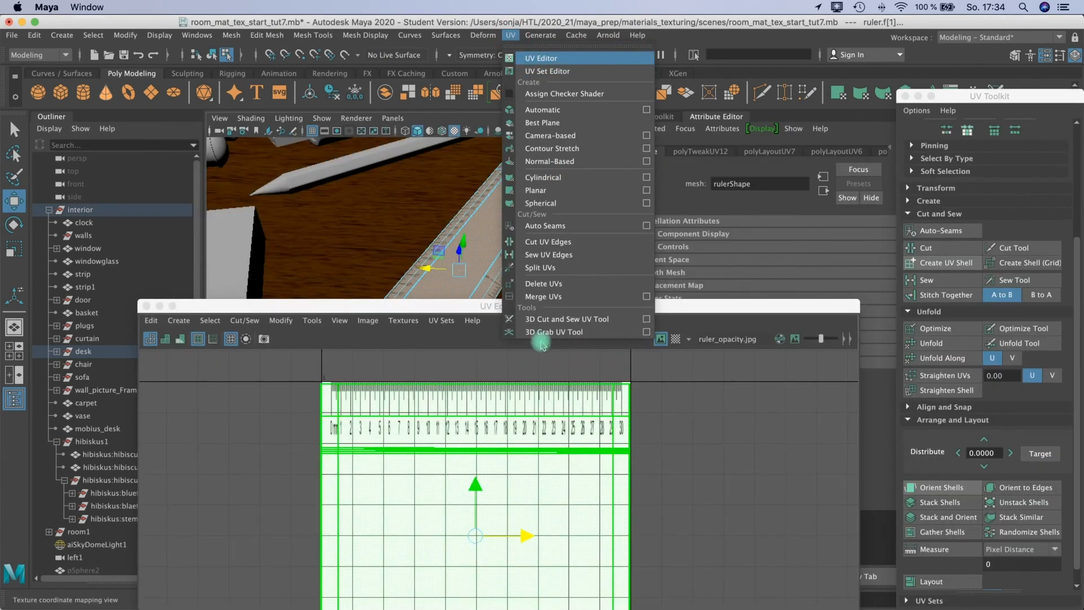
drag(441, 306, 694, 172)
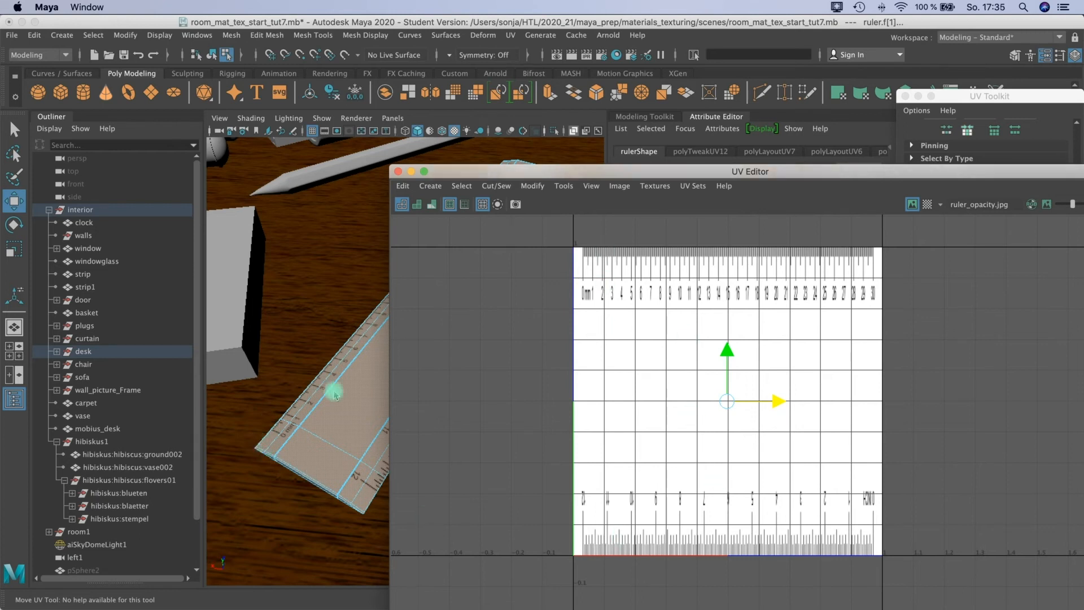
Select the whole ruler in object mode and show its UV layout without the texture image
right_click(368, 395)
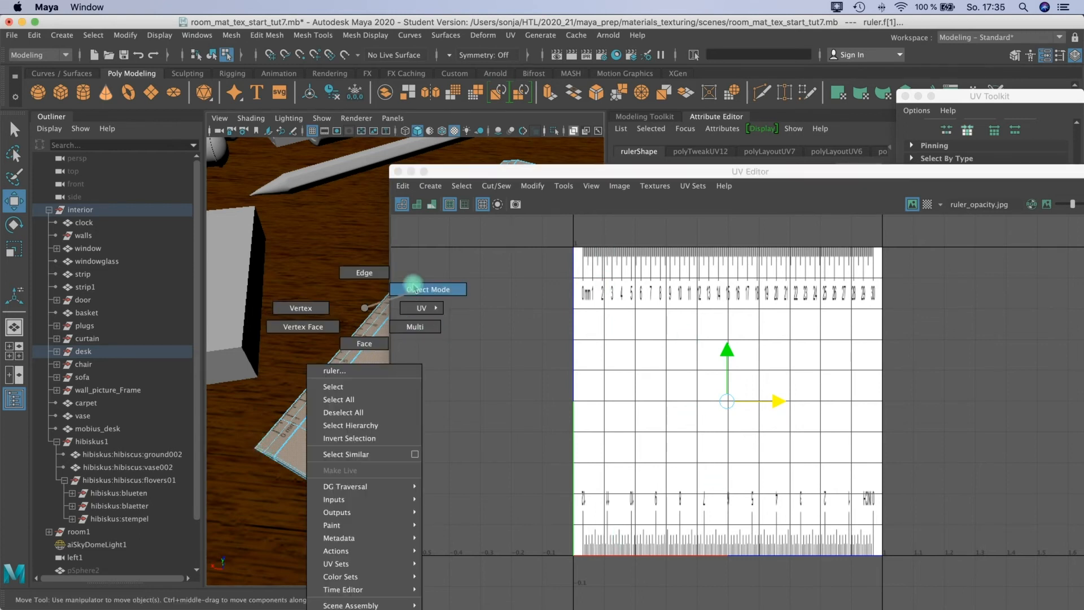
right_drag(364, 308, 411, 289)
click(363, 363)
drag(546, 240, 939, 606)
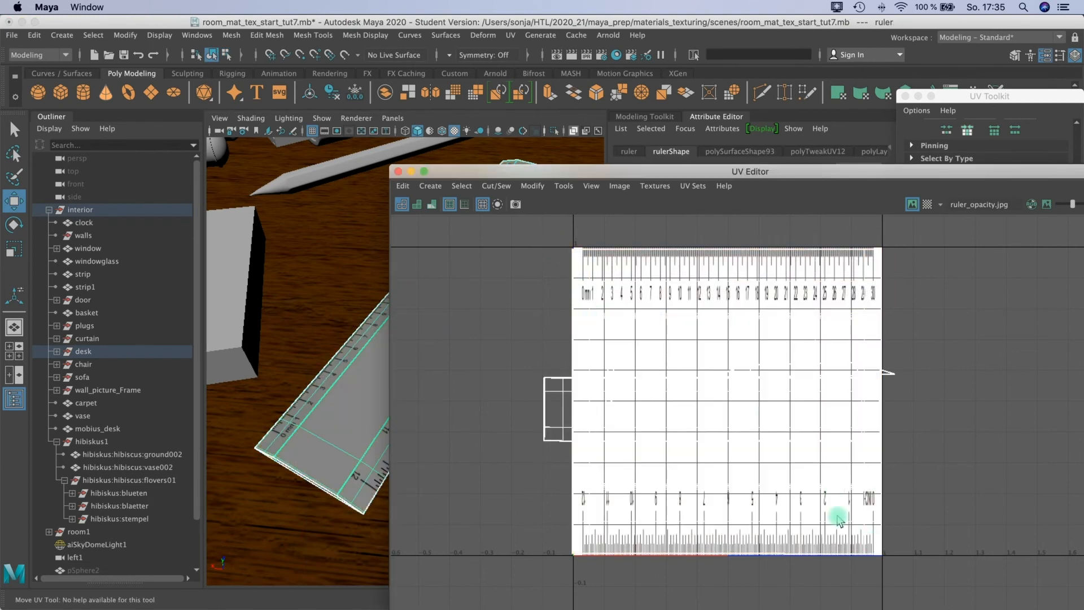
right_click(664, 409)
click(913, 204)
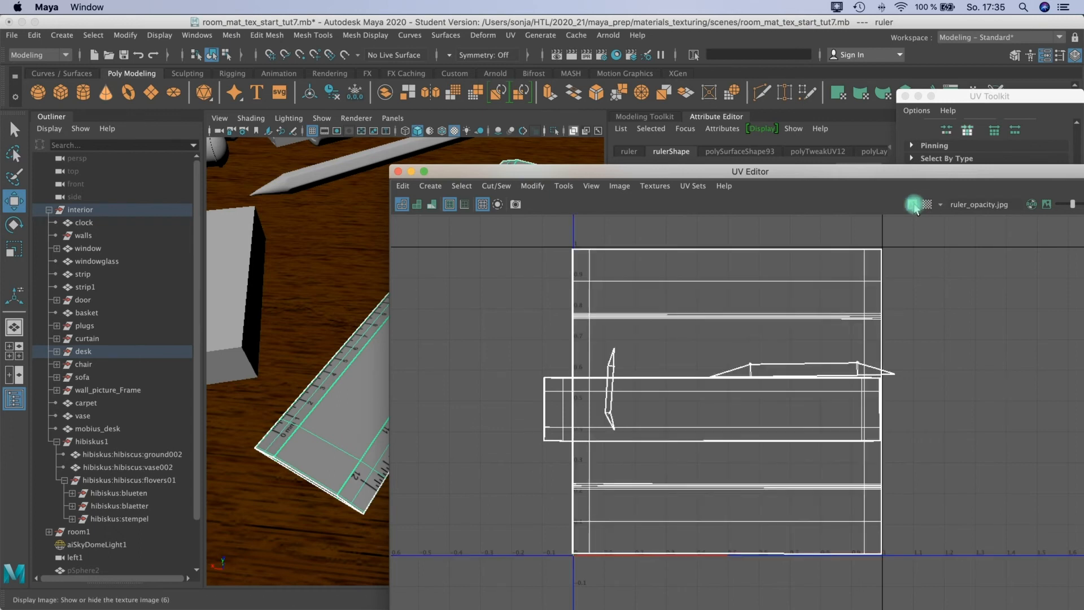
Examine which ruler faces belong to each UV shell, show the texture image again and close the UV Editor
mouse_move(625, 318)
right_down()
mouse_move(672, 305)
mouse_move(668, 318)
mouse_move(620, 300)
right_up()
click(569, 255)
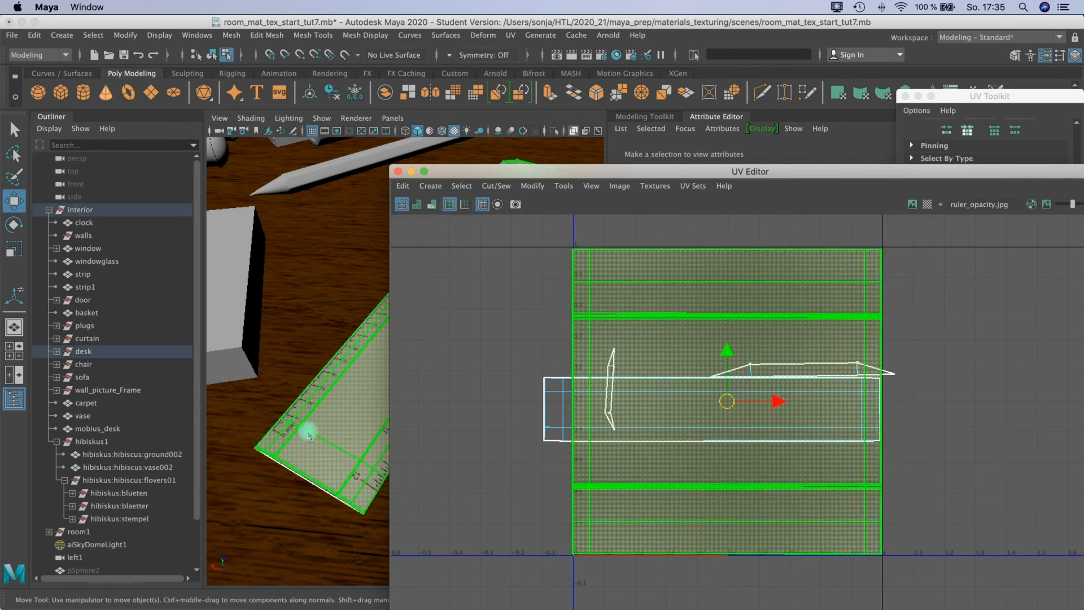
click(561, 396)
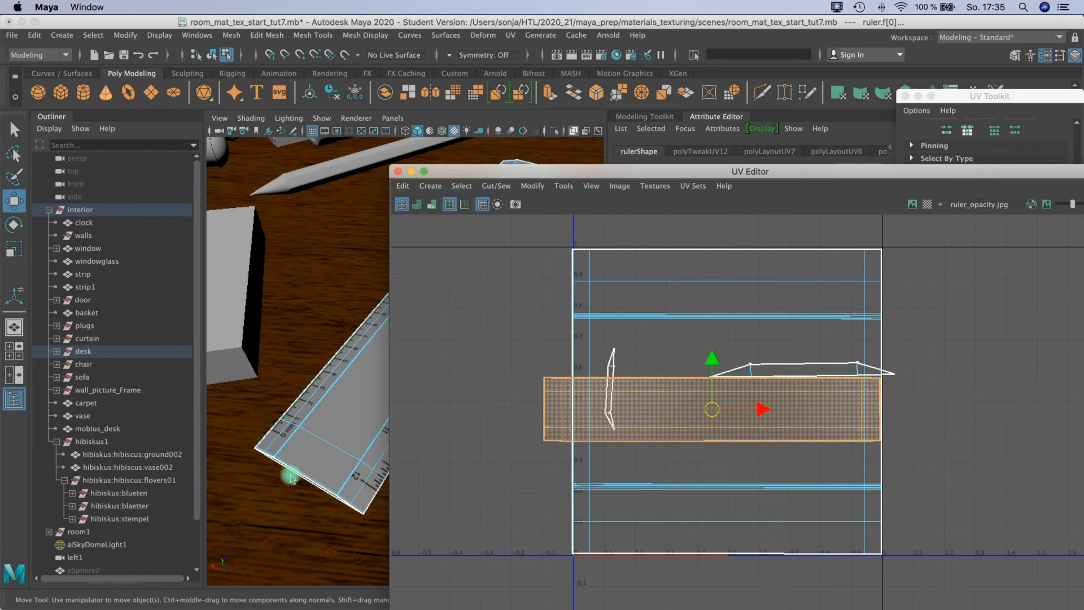
click(611, 372)
click(825, 369)
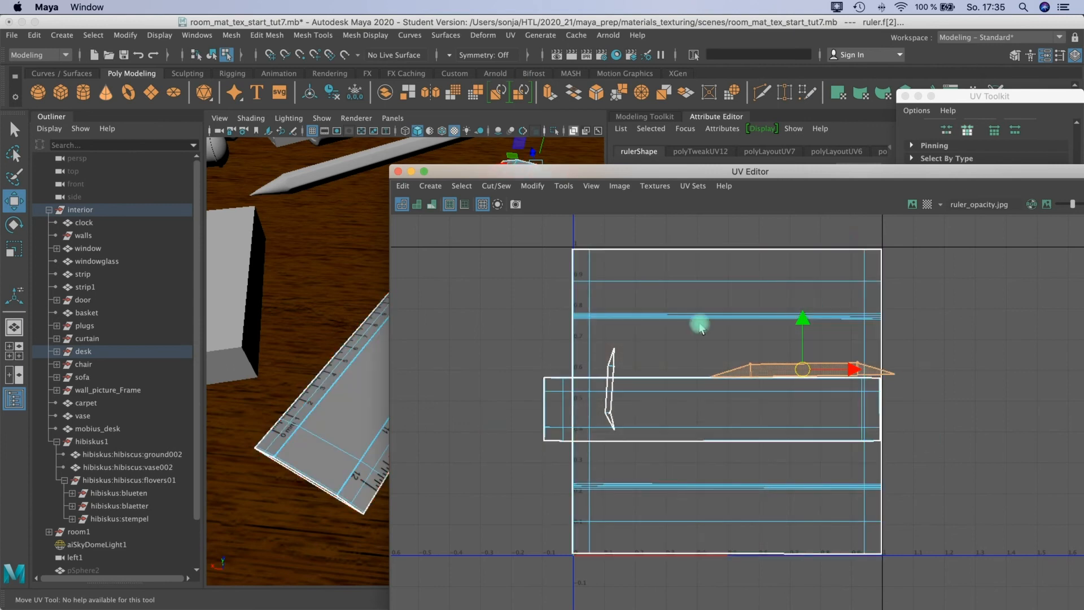
click(913, 205)
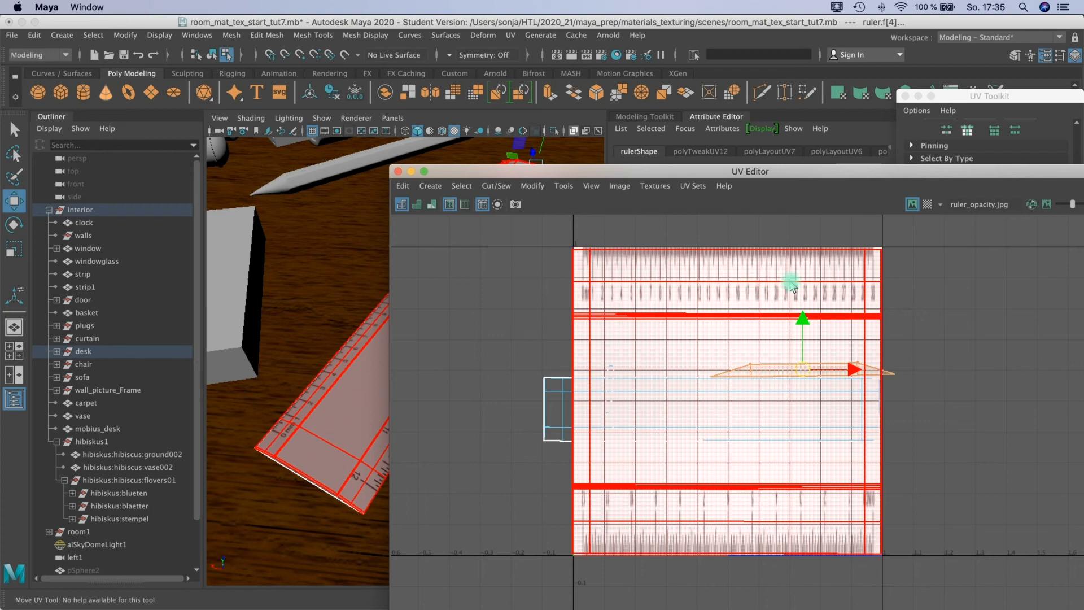
click(398, 171)
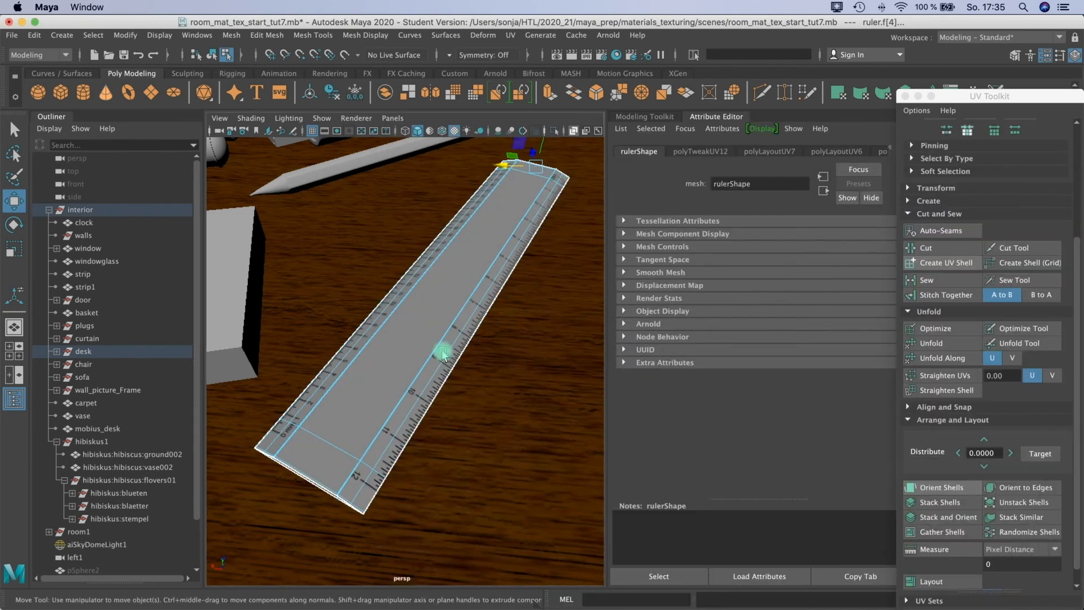
Delete all construction history in the scene to clear the ruler's UV edit nodes
alt+drag(447, 352, 446, 343)
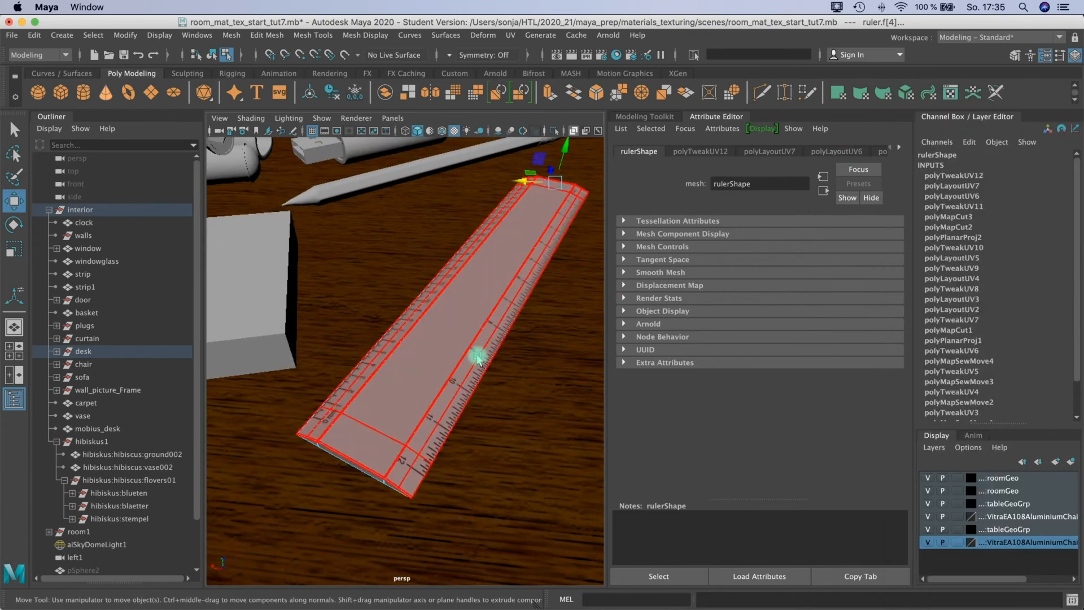
right_click(530, 199)
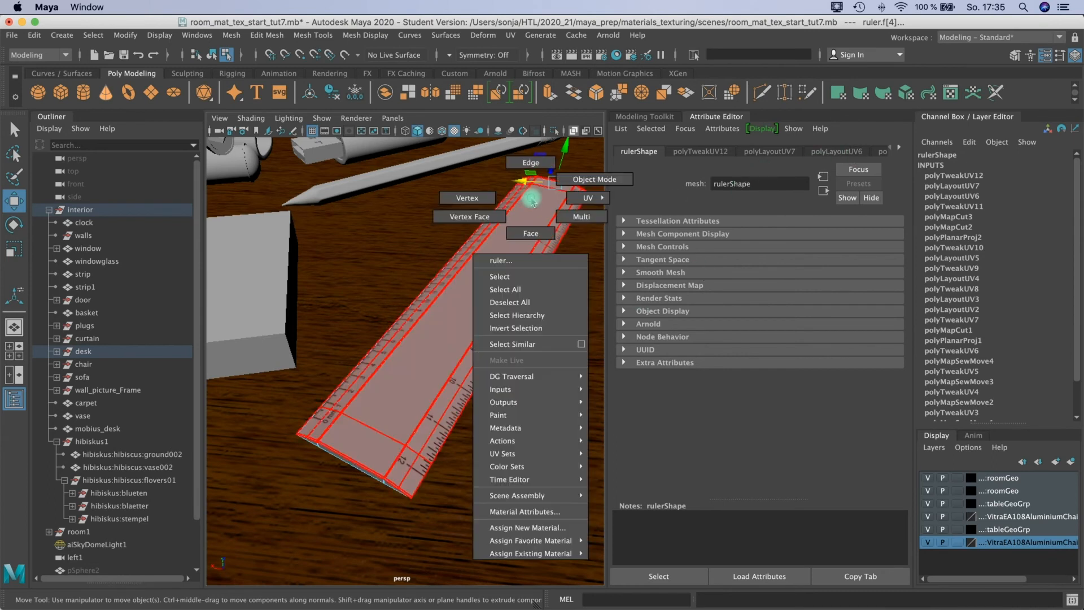
click(11, 35)
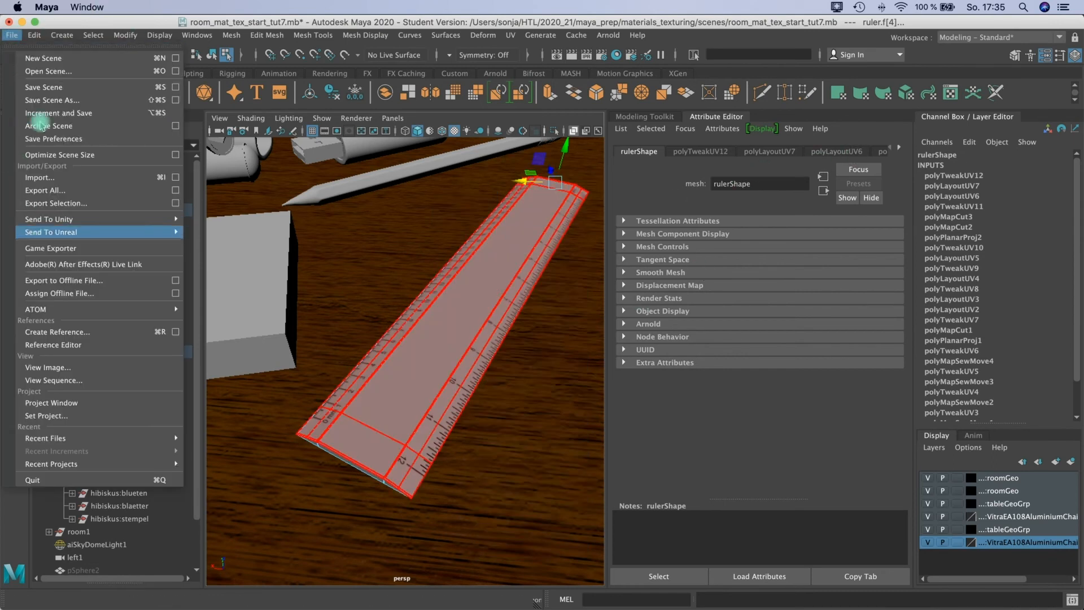
mouse_move(33, 36)
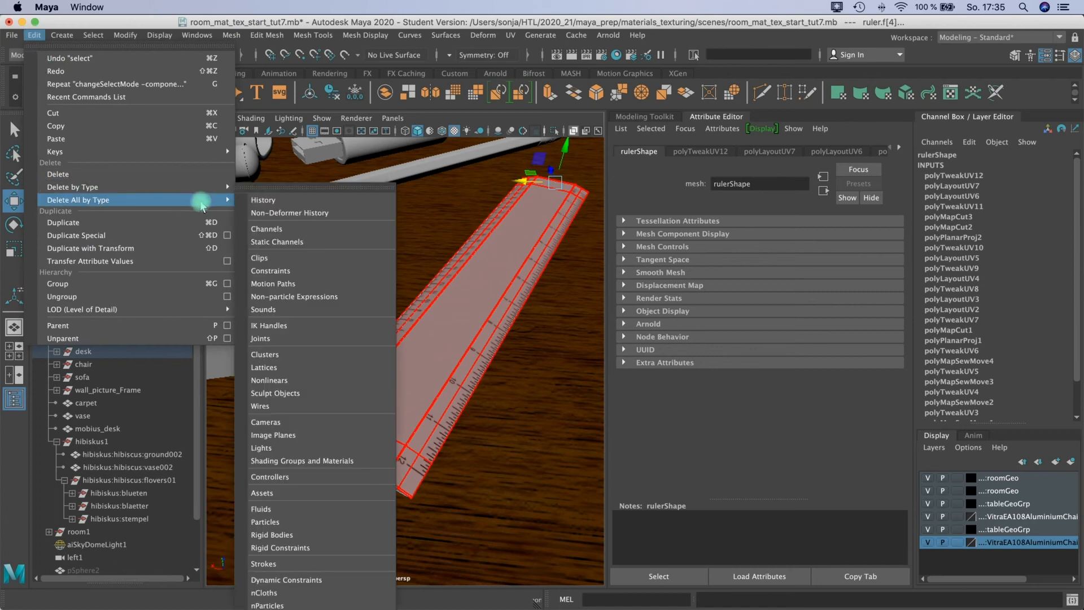
click(372, 202)
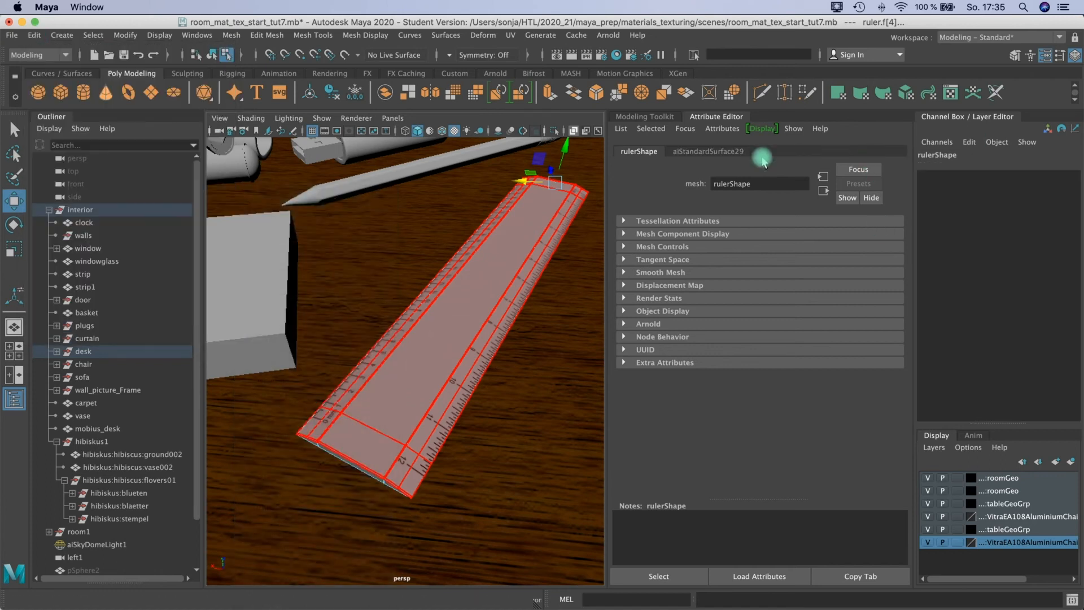
Rename the ruler's aiStandardSurface material as ruler
click(732, 151)
drag(790, 185, 714, 182)
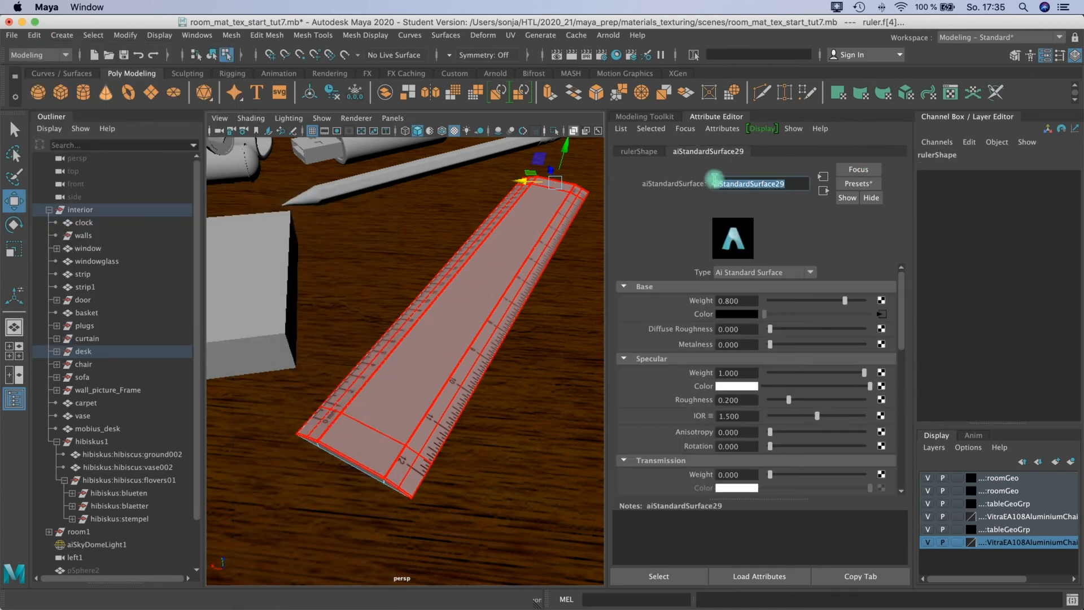
text(ruler)
key(Return)
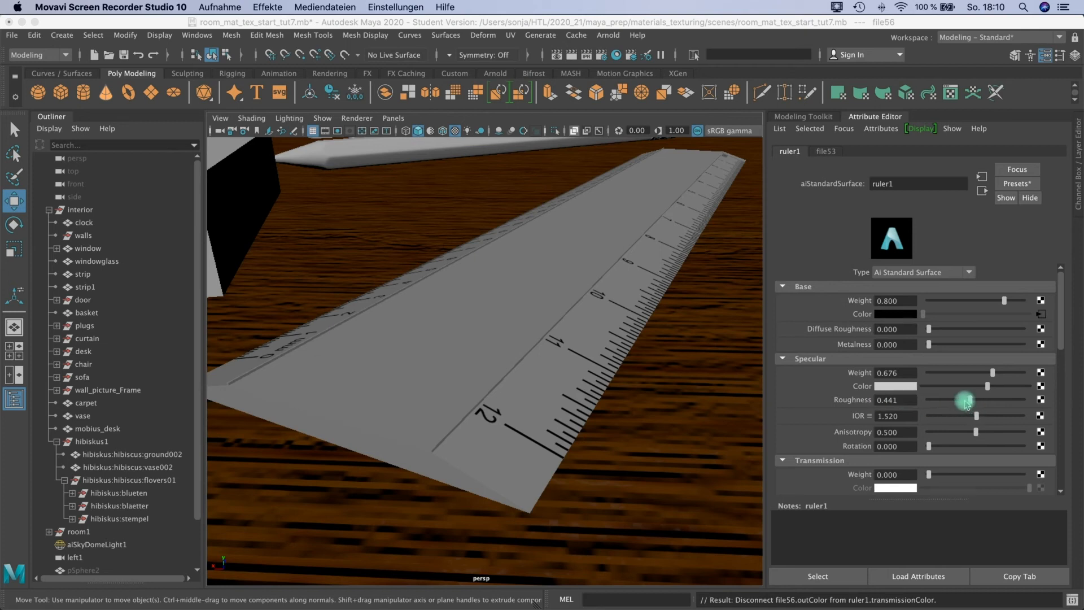
Set the ruler material's specular weight to 0.621 and darken its specular colour slightly
drag(1062, 296, 1060, 302)
drag(1061, 317, 1060, 320)
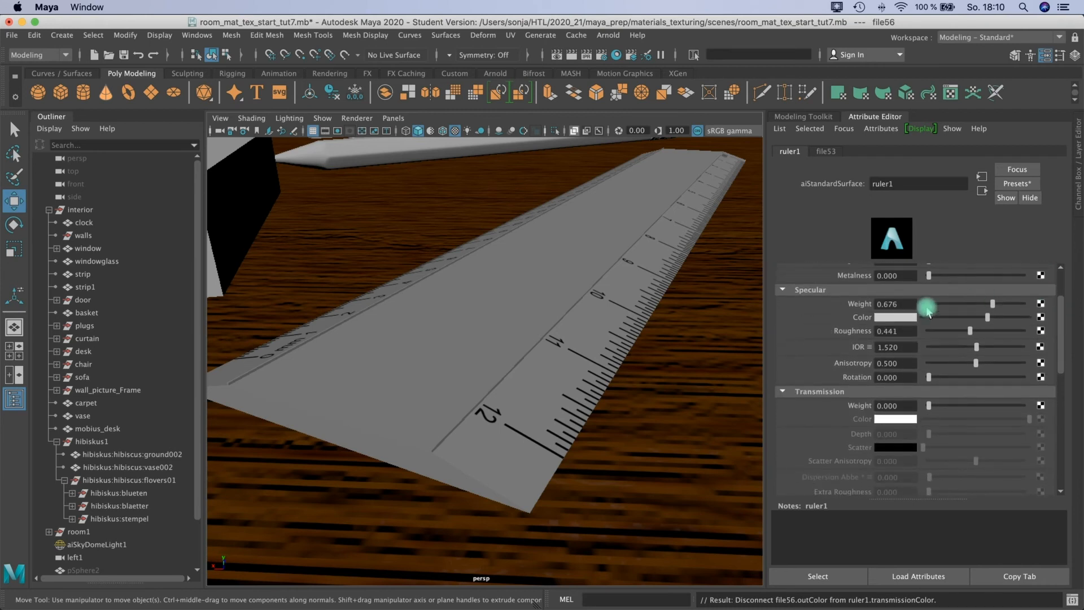
drag(993, 307, 986, 315)
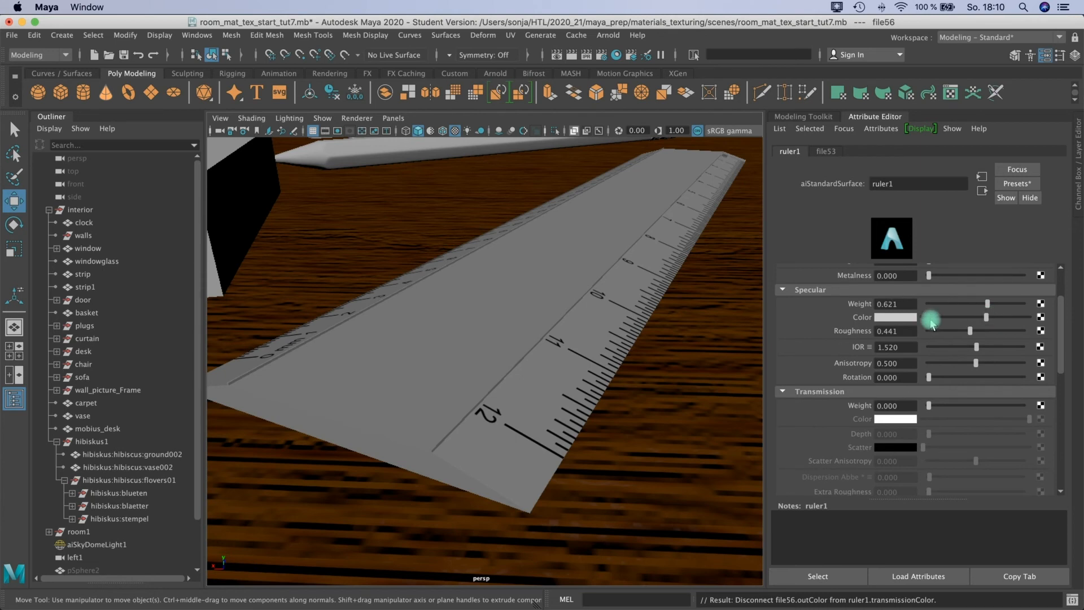
Make the ruler material transparent with a transmission weight of 0.952
drag(1059, 317, 1069, 356)
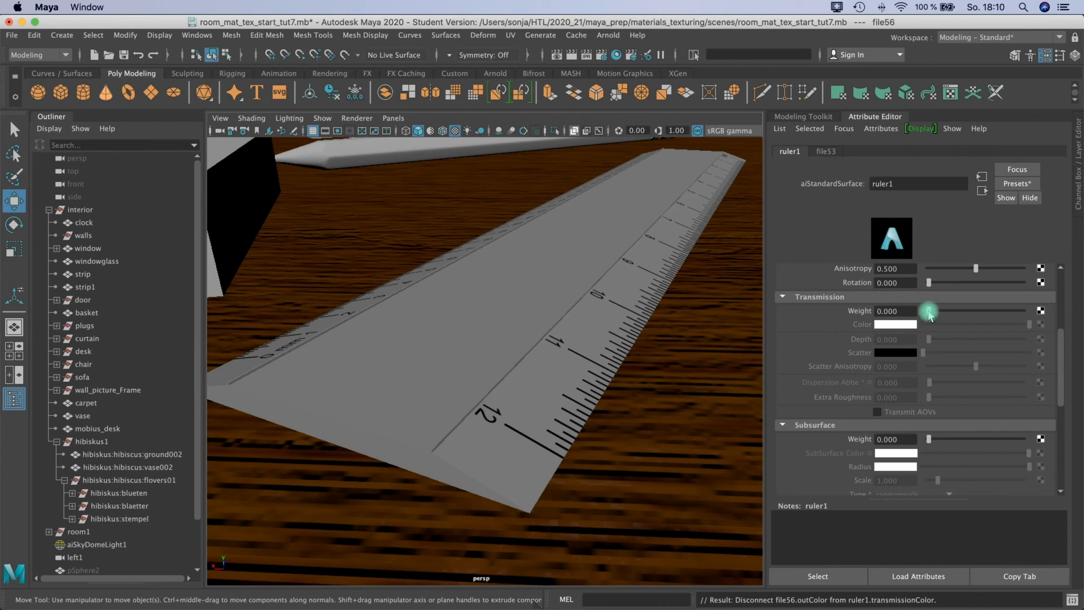
drag(929, 312, 1036, 315)
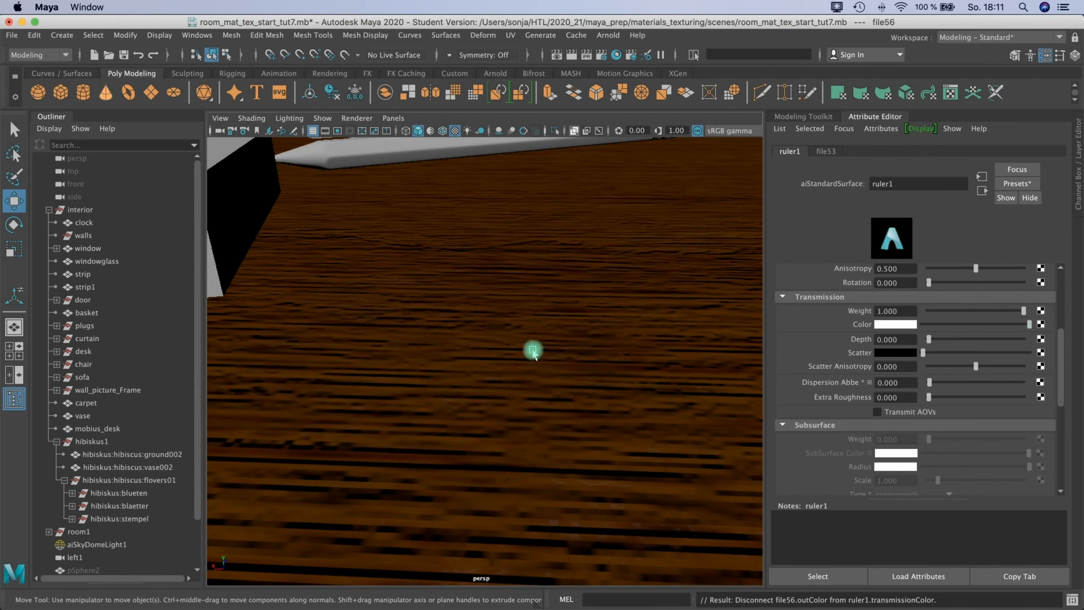
drag(1010, 312, 1017, 315)
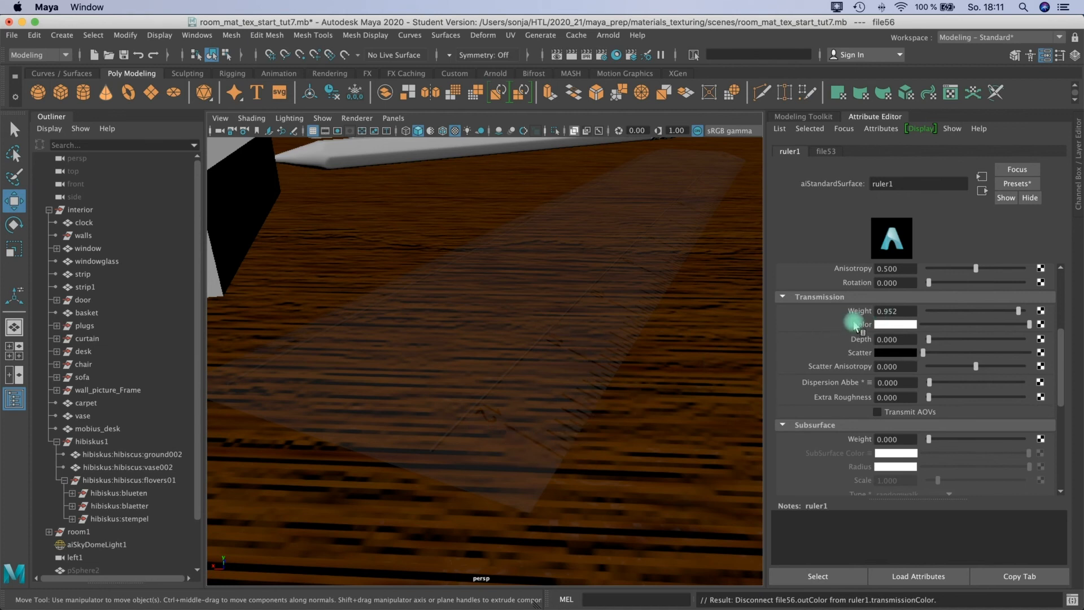
Connect ruler_opacity.jpg to the transmission colour through a File texture and raise the transmission weight to 1.000
click(1041, 325)
click(469, 257)
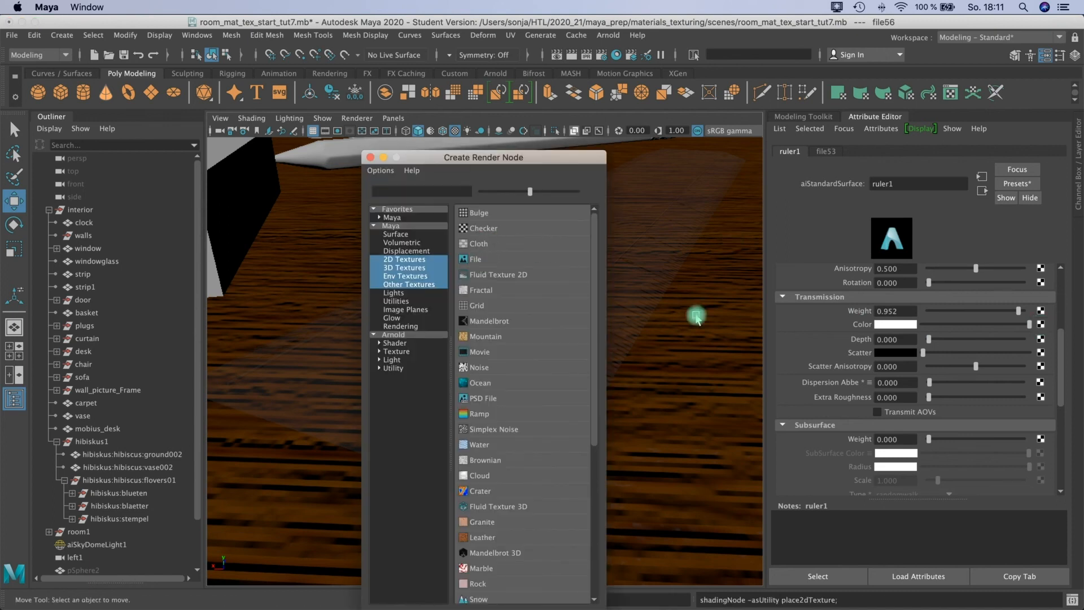
click(1045, 326)
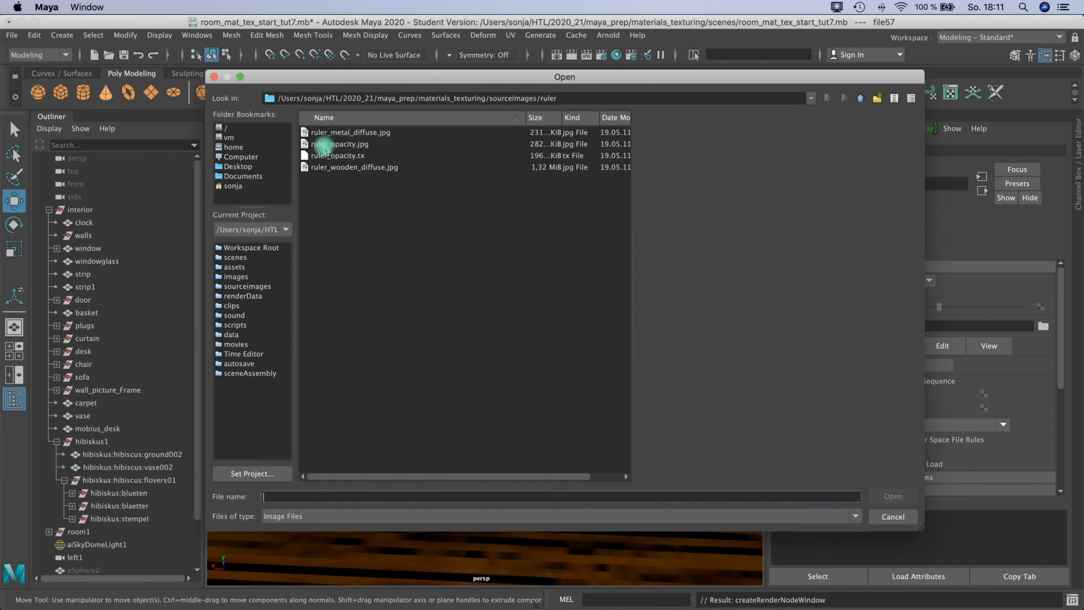
click(325, 146)
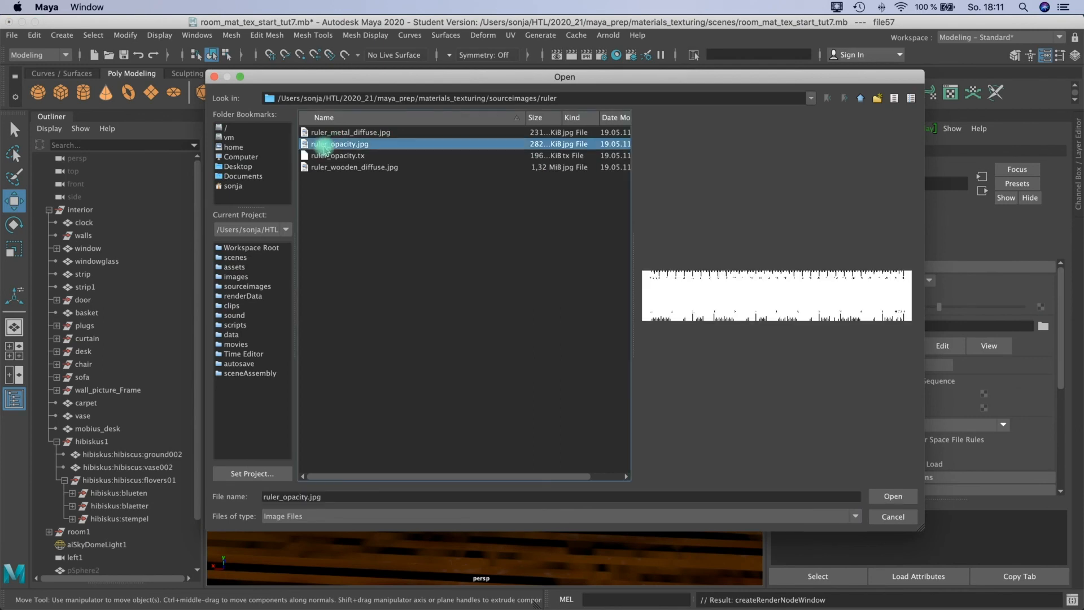
click(891, 497)
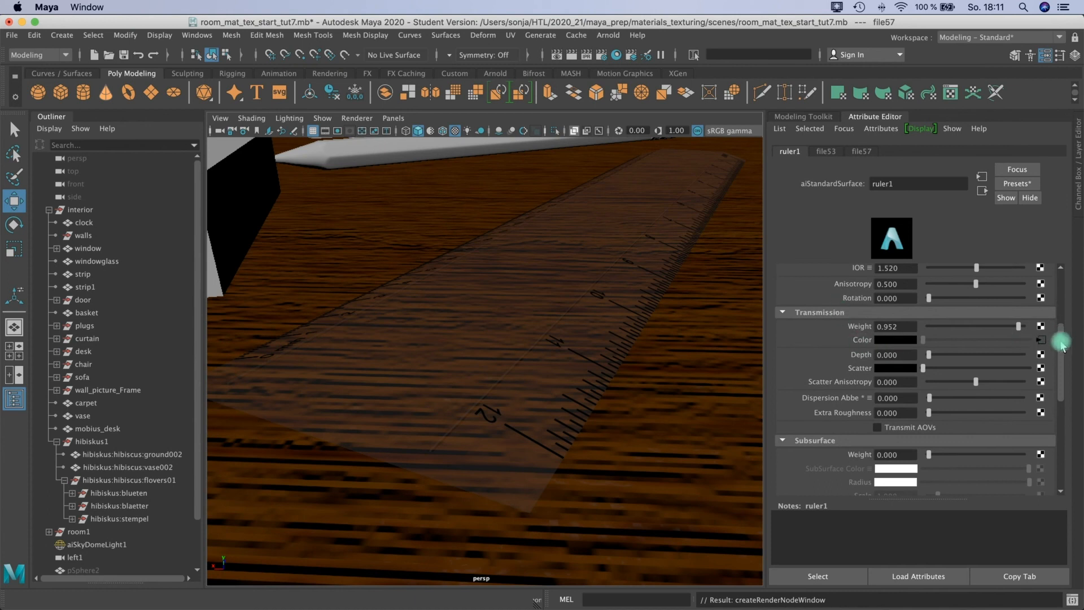
scroll(1062, 345, down, 1)
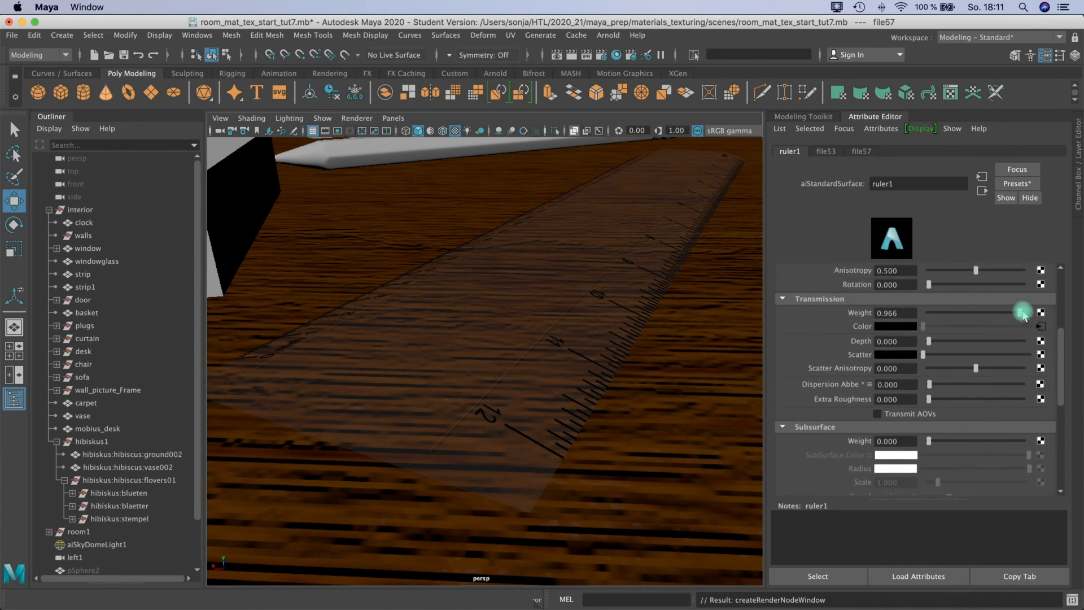
drag(1019, 312, 1025, 312)
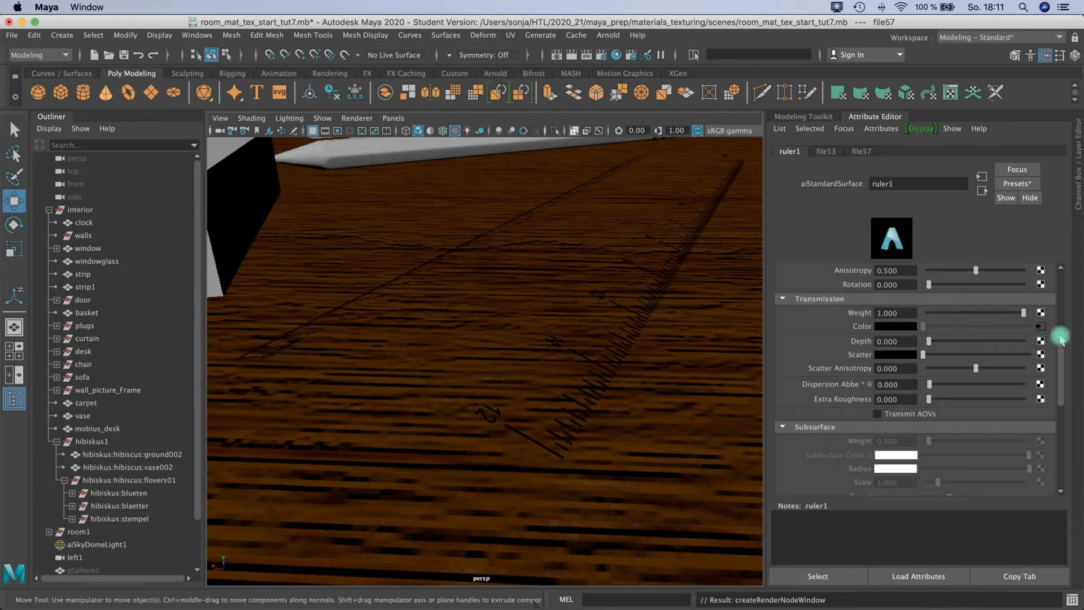
Locate the material's Opacity attribute under Geometry and return to its transmission settings
scroll(1061, 342, down, 1)
scroll(1061, 342, down, 1)
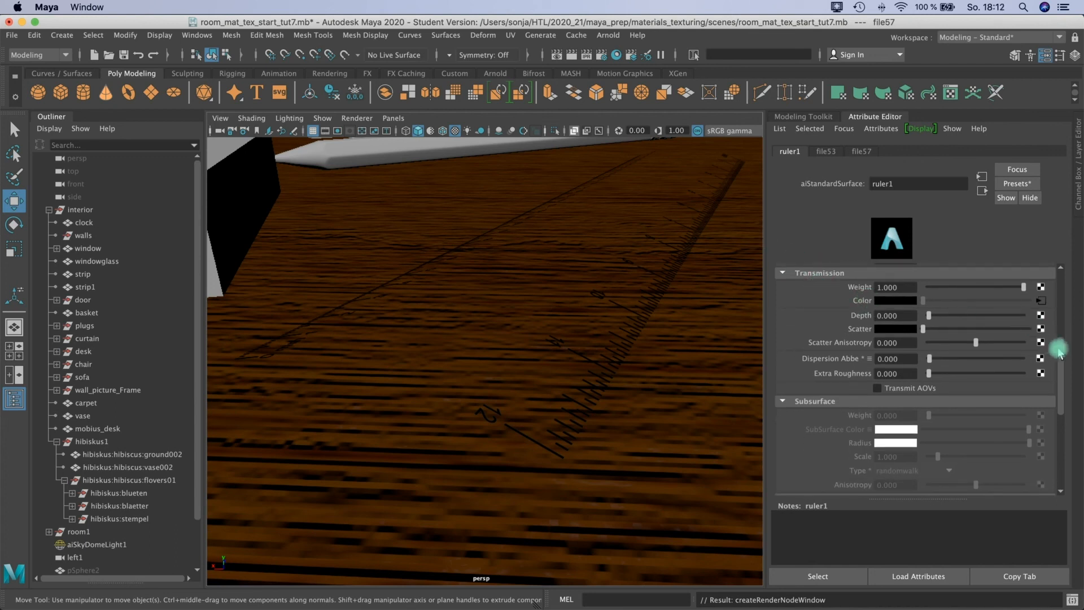
scroll(1069, 450, down, 10)
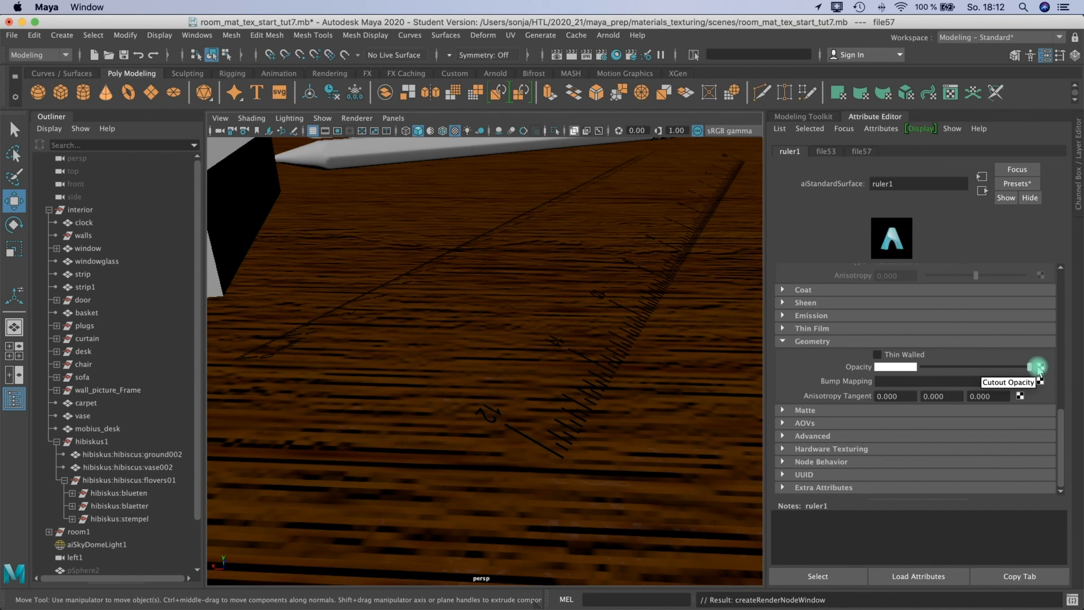
drag(1061, 421, 1055, 345)
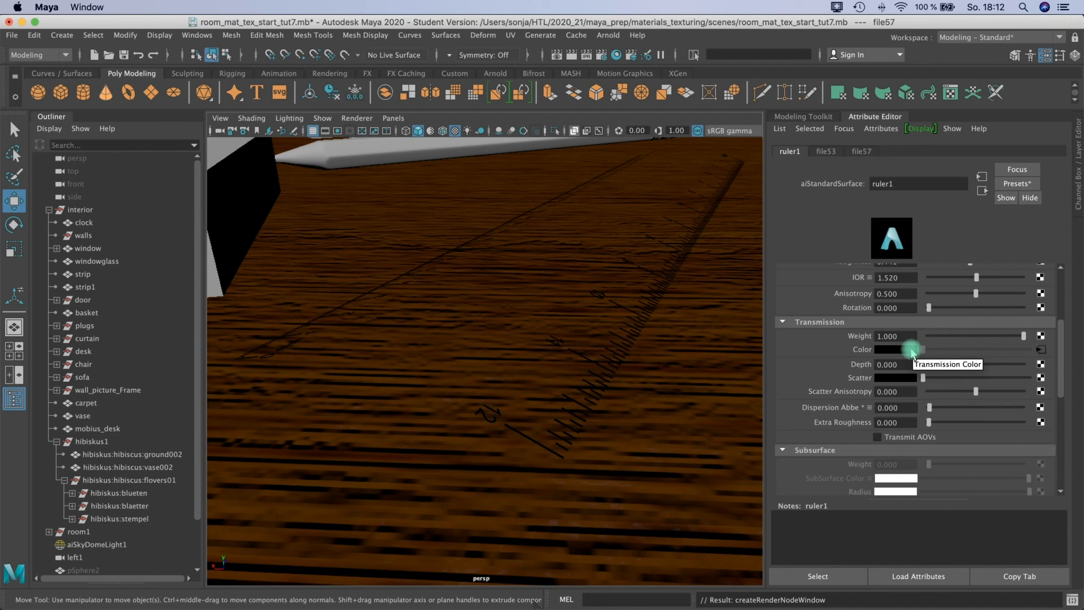
Open the Render View and bring up the stored render of the transparent ruler
click(572, 55)
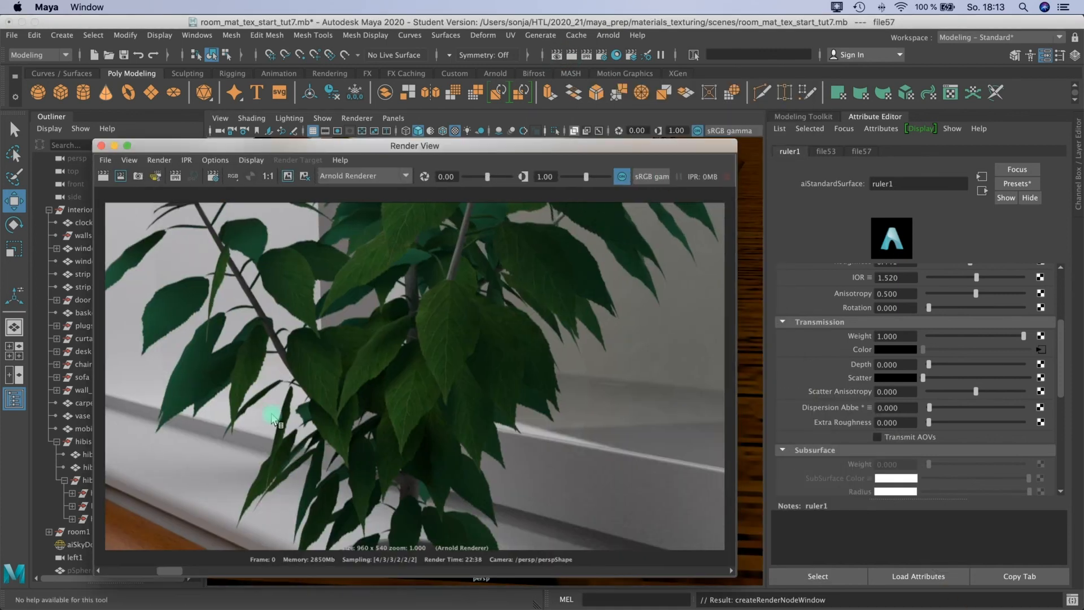
click(140, 572)
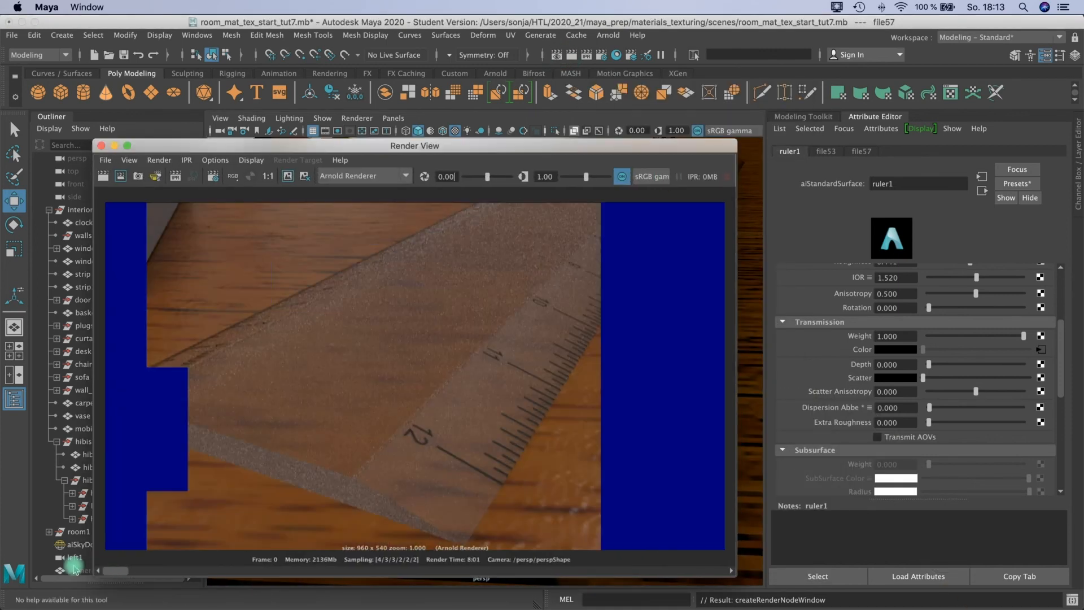